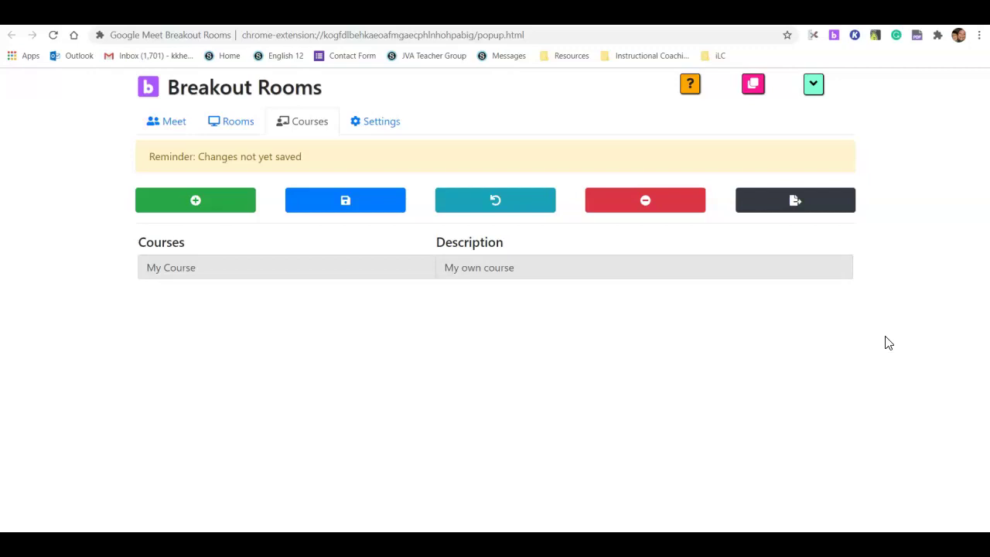
# Look up Google Meet Breakout Rooms in the list of installed browser extensions and close the list.
pyautogui.click(938, 35)
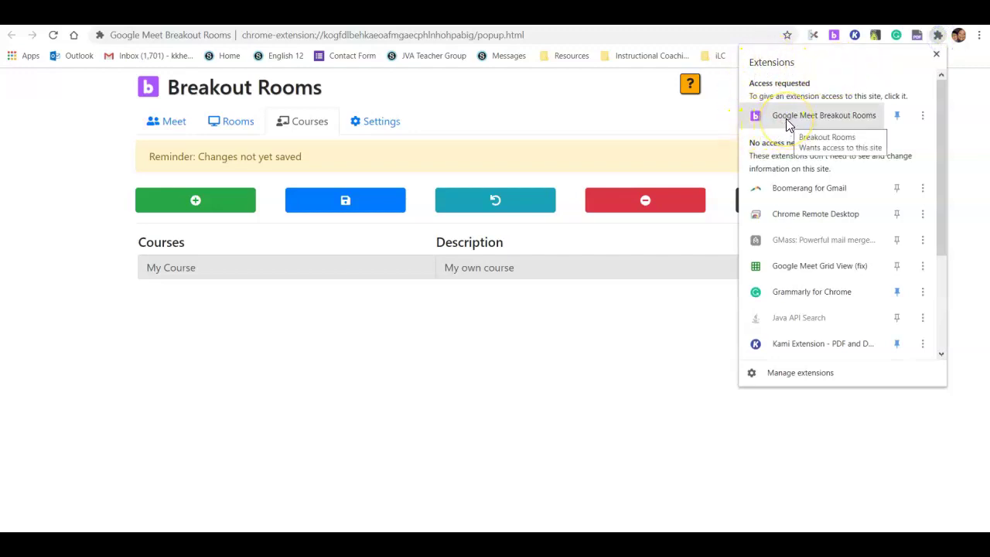
pyautogui.click(568, 114)
# Search the web for "chrome extensions" and open the Chrome Web Store's extensions page.
pyautogui.click(540, 33)
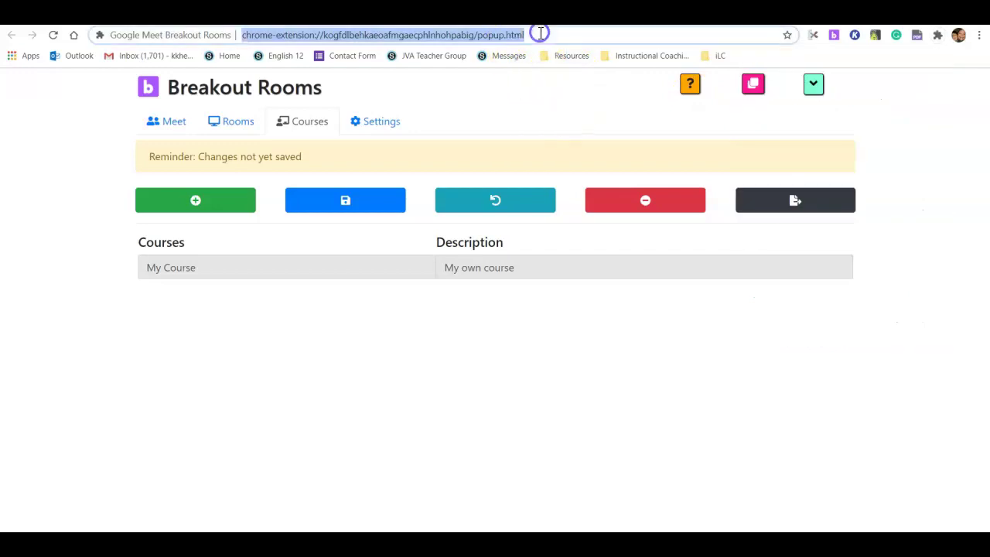
pyautogui.write('chrome ex')
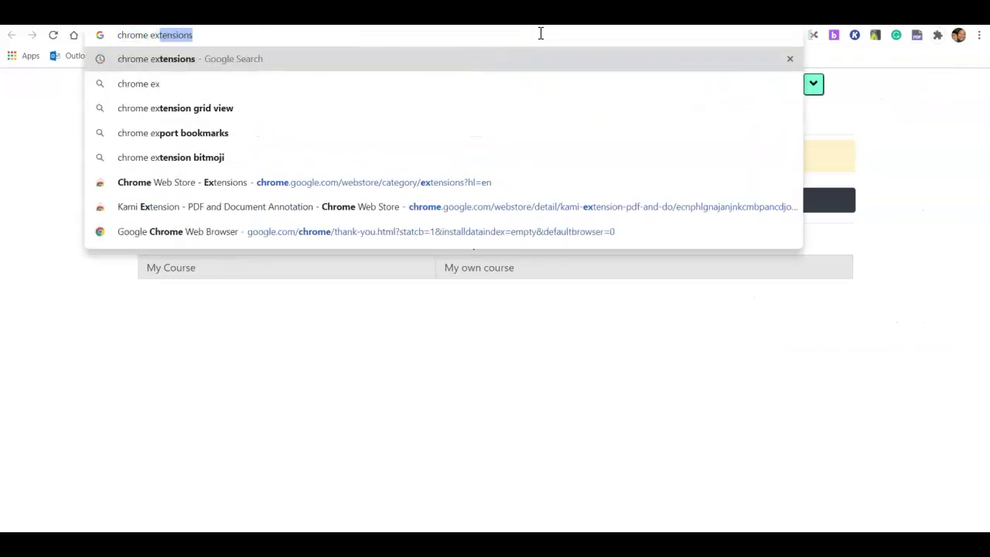
pyautogui.press('Return')
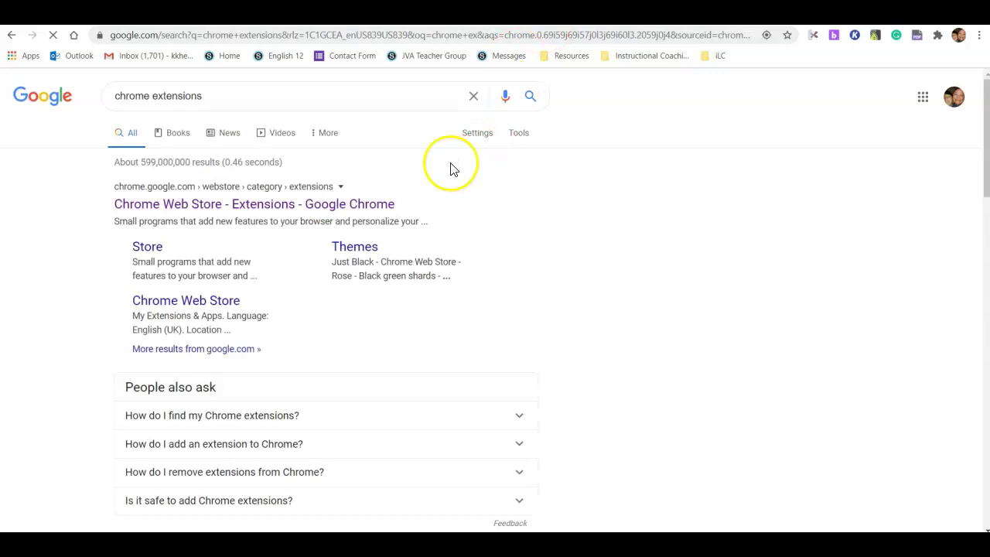
pyautogui.click(265, 203)
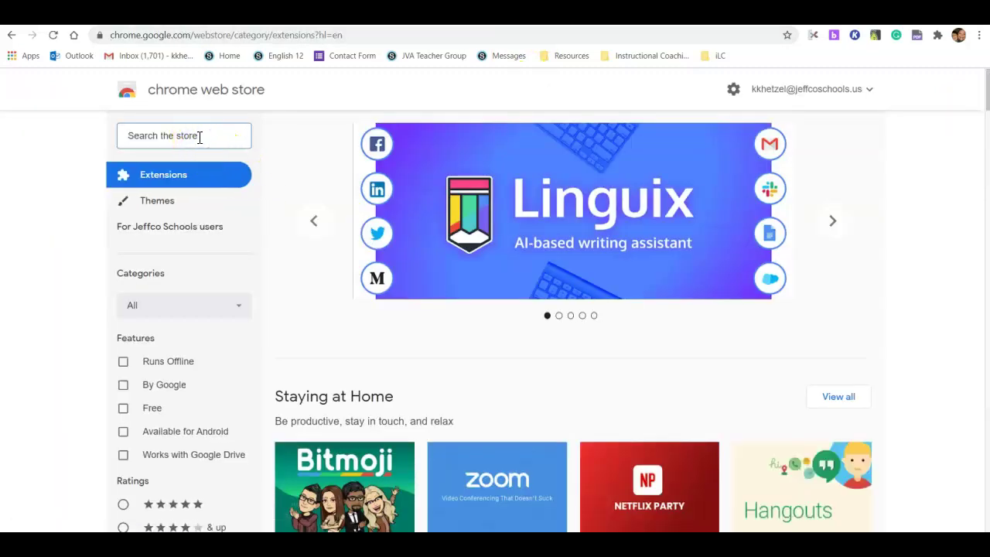
# Search the Chrome Web Store for "breakout groups meet".
pyautogui.write('breakout groups')
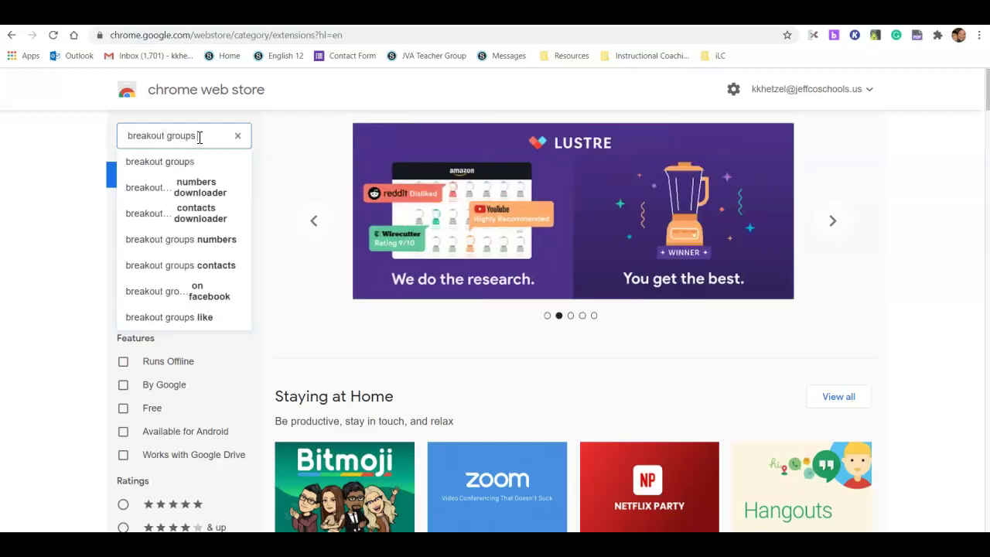
pyautogui.write(' meet')
pyautogui.press('Return')
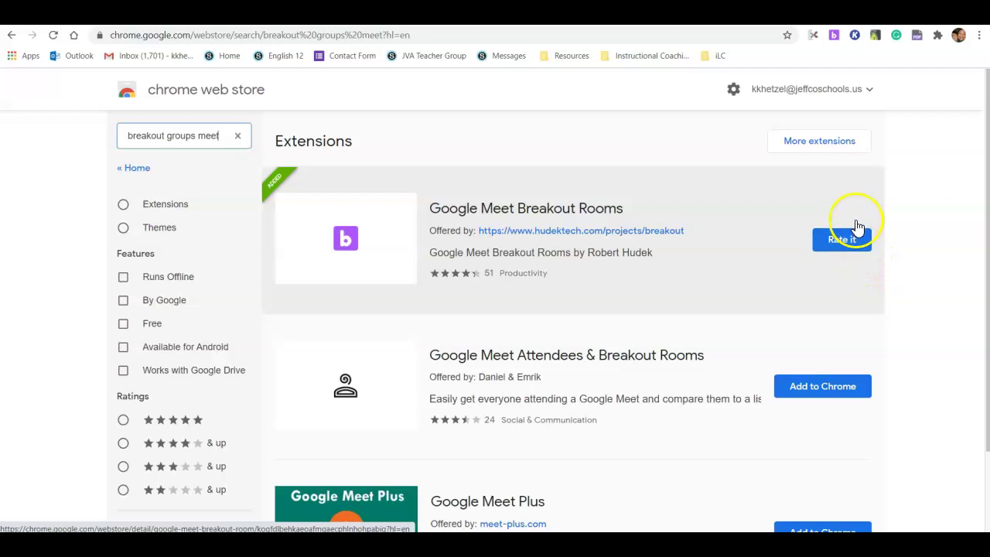
# In the Breakout Rooms extension, add a course named "Example Course" with the description "Demonstration Purposes" and save the course list.
pyautogui.click(832, 37)
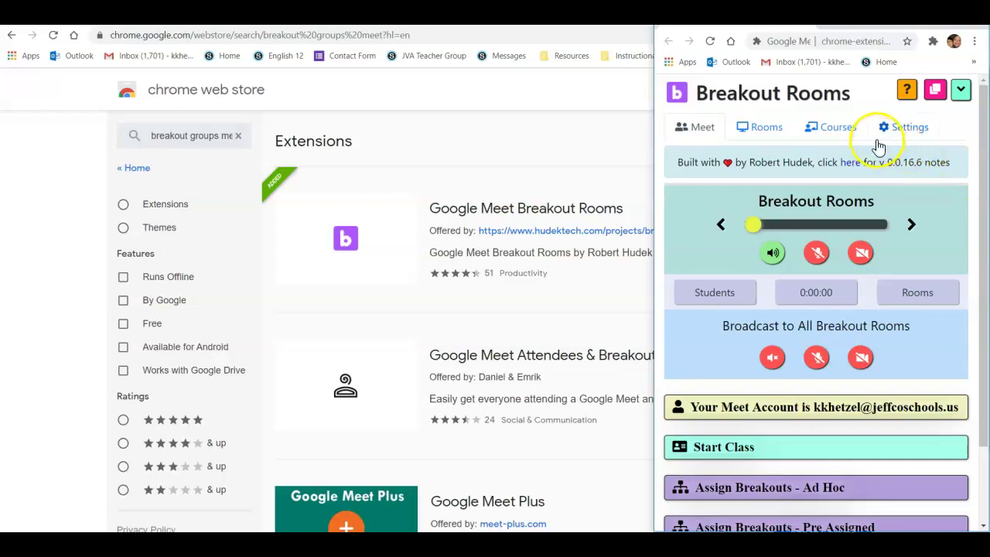
pyautogui.click(832, 129)
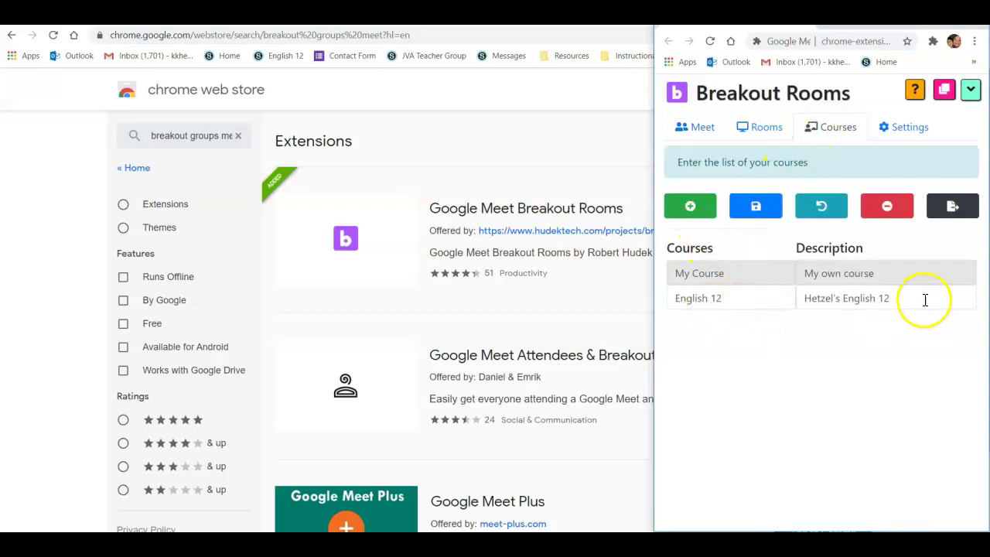
pyautogui.click(691, 208)
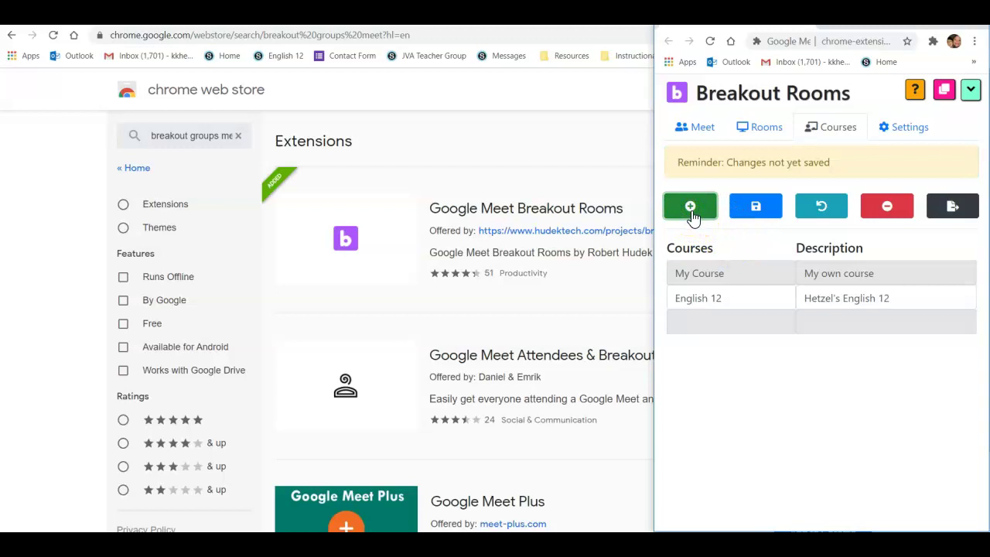
pyautogui.click(755, 322)
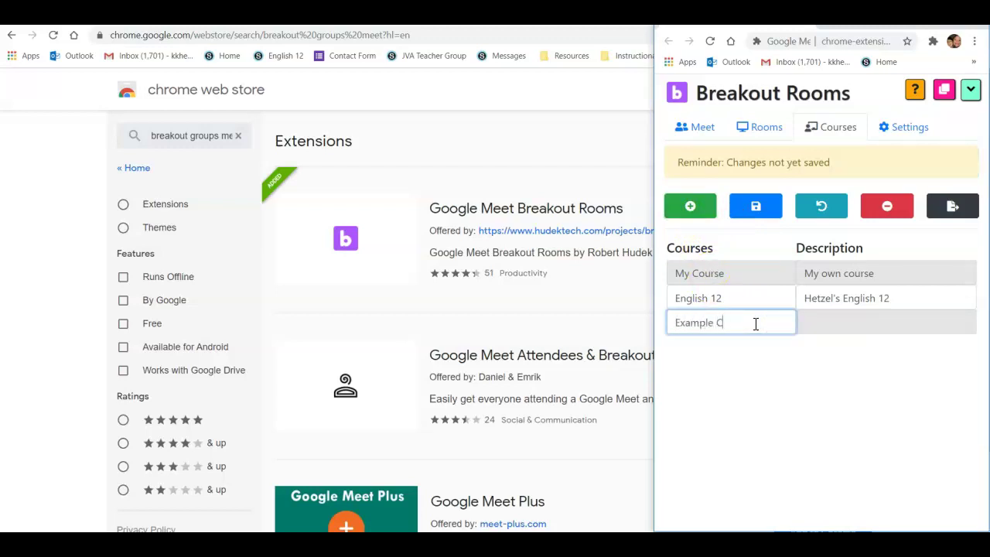
pyautogui.click(891, 326)
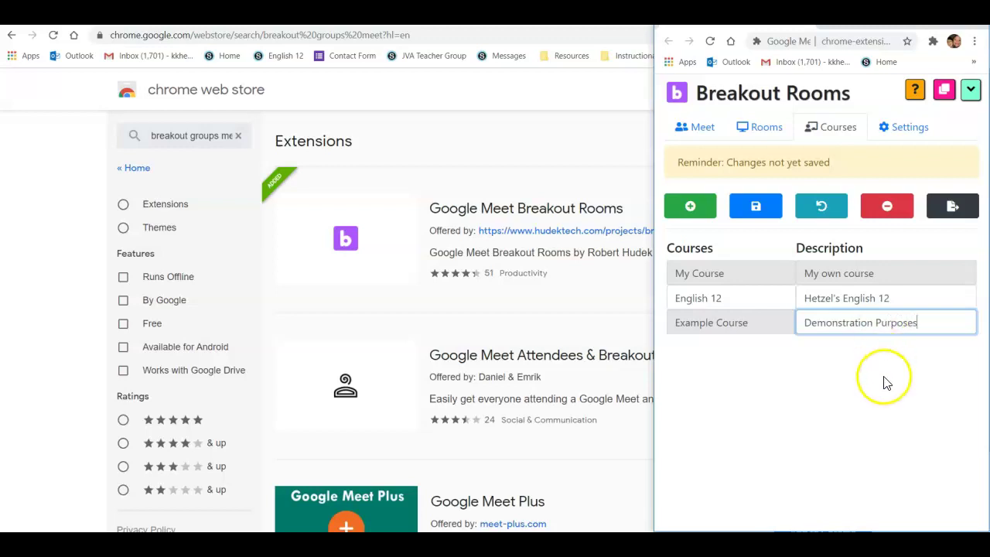
pyautogui.click(756, 207)
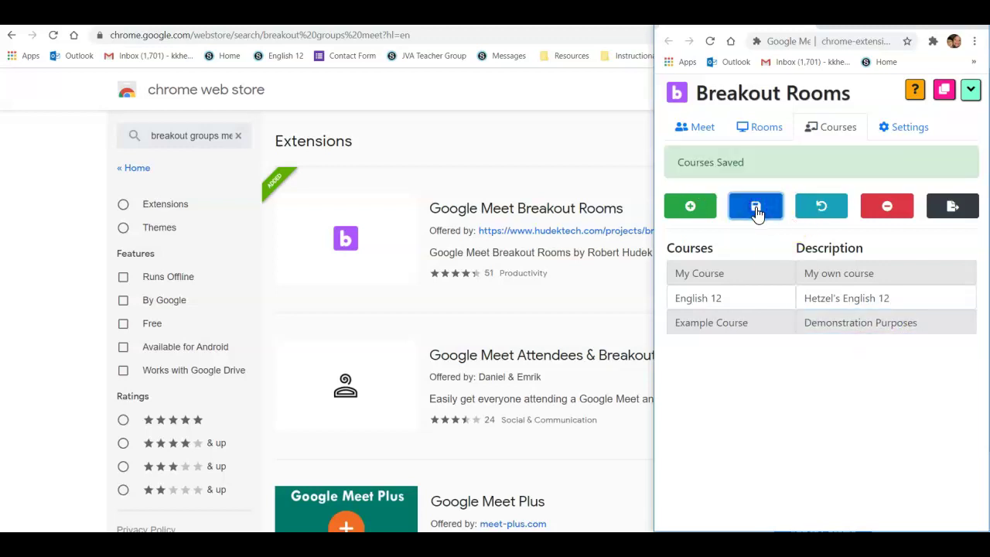
# Remove Group C, Group B and Group A from the English 12 course's rooms, keeping only the Main room.
pyautogui.click(758, 133)
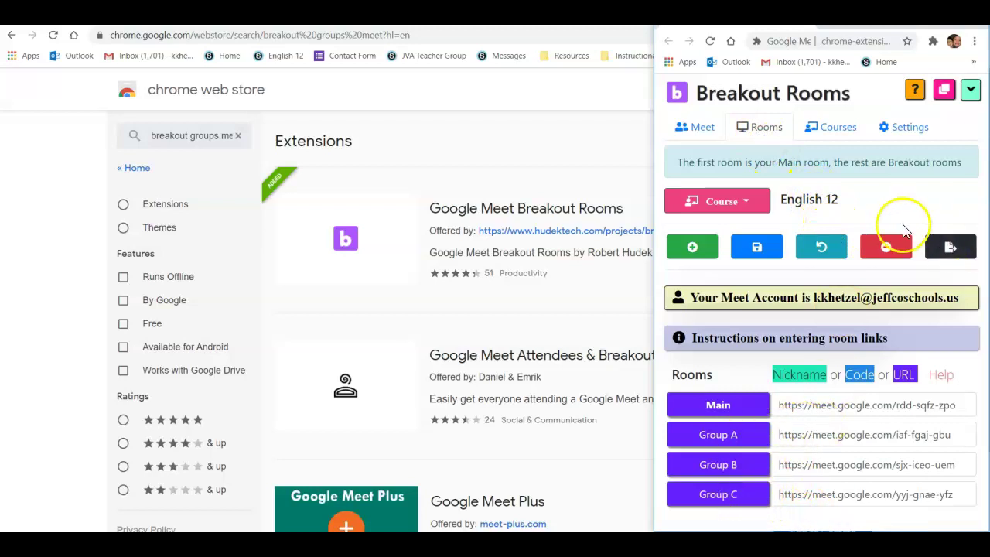
pyautogui.click(892, 249)
pyautogui.click(886, 249)
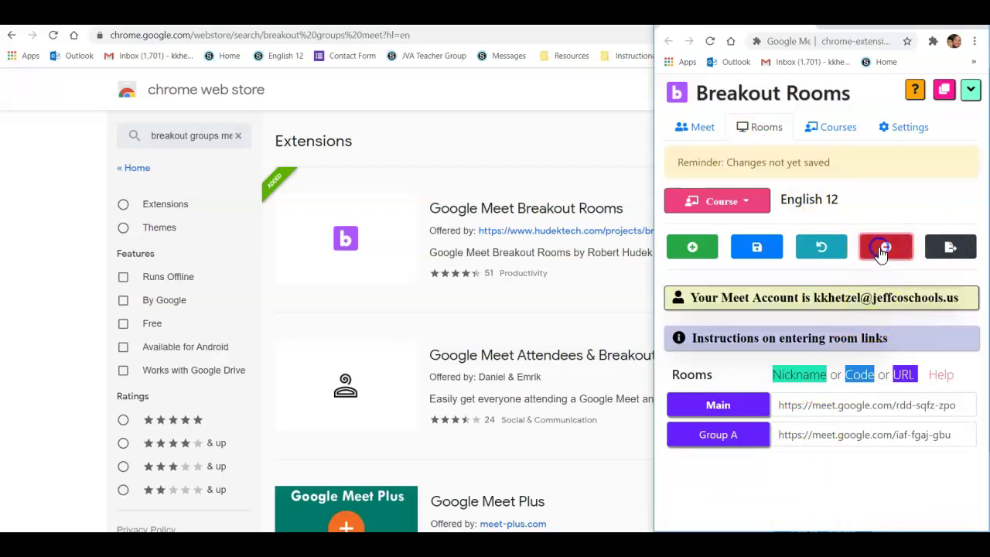
pyautogui.click(883, 251)
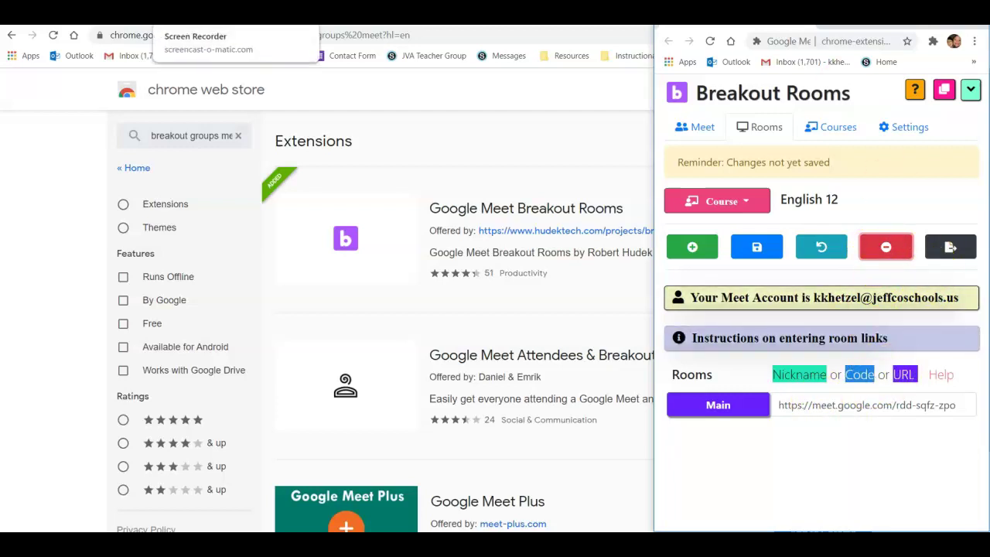
# In the main browser window, search the web for "google meets" and open the Google Meet site.
pyautogui.click(230, 35)
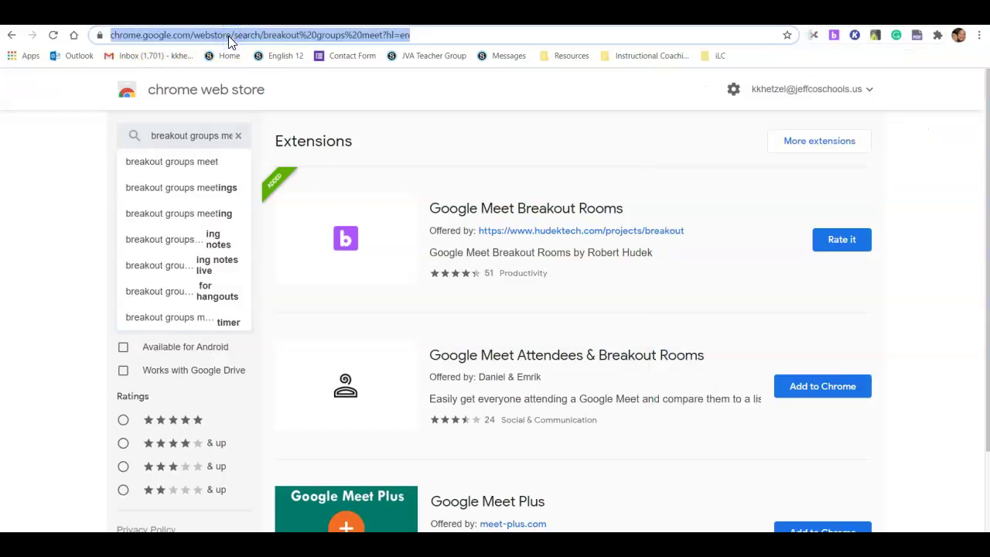
pyautogui.write('Goo')
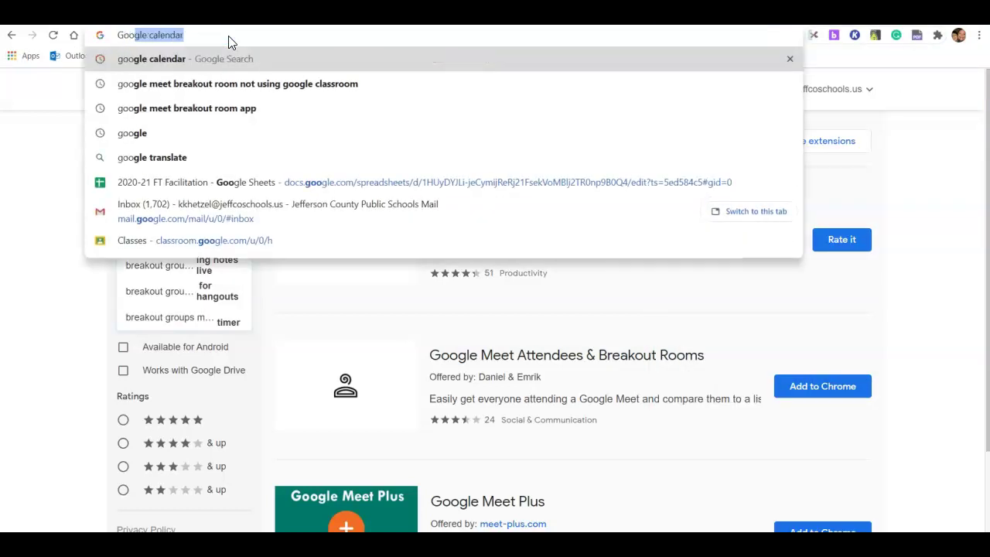
pyautogui.write('gle meet')
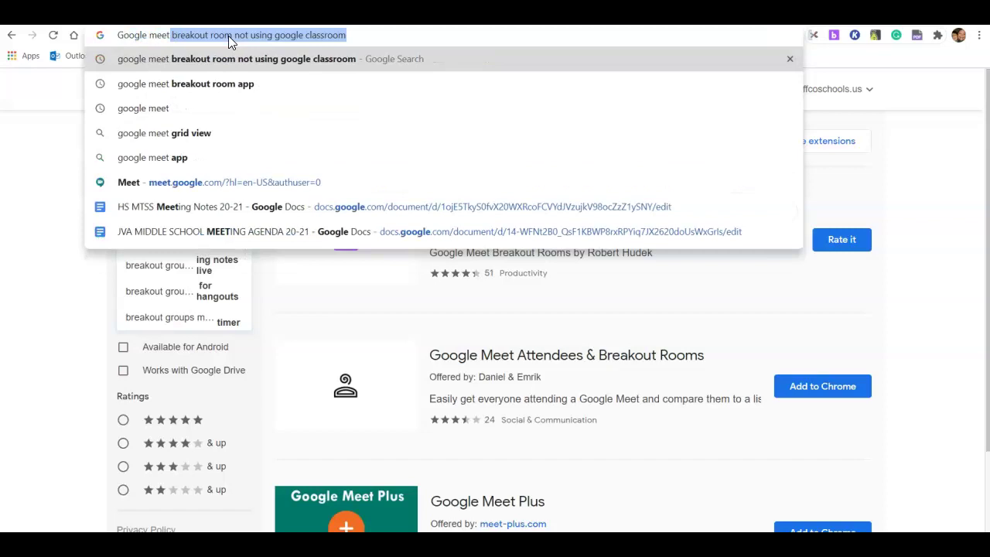
pyautogui.write('s')
pyautogui.press('Return')
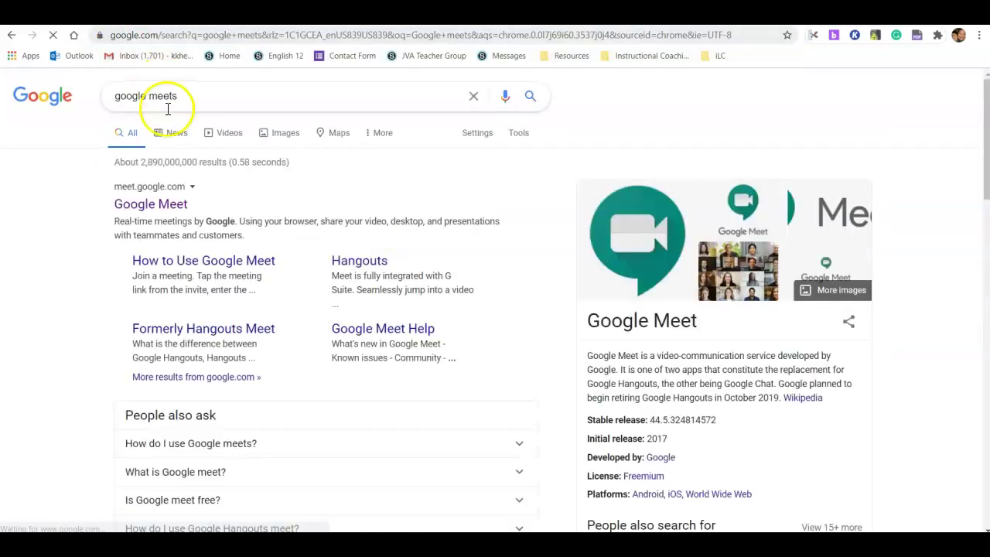
pyautogui.click(164, 206)
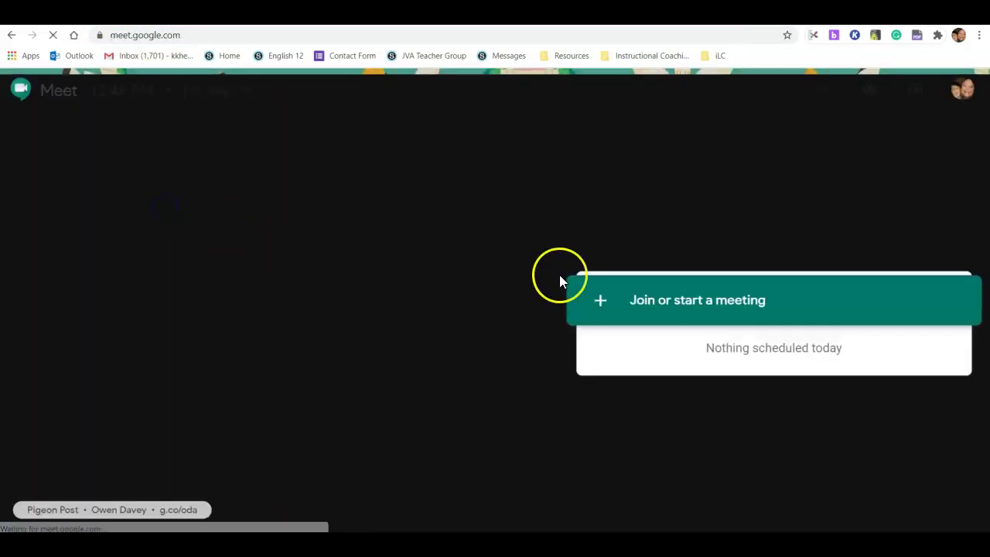
# Start a new meeting with the nickname left blank and join it.
pyautogui.click(711, 308)
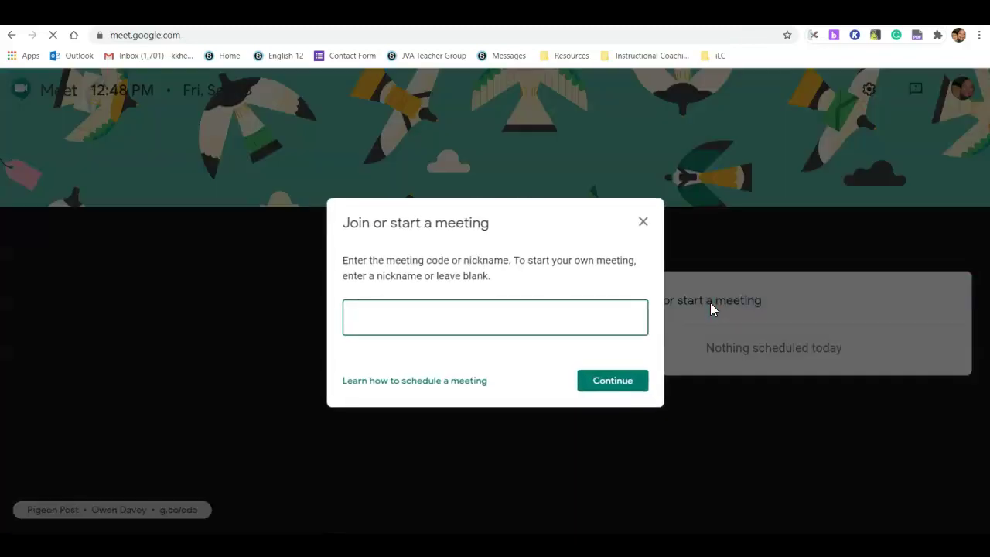
pyautogui.click(625, 385)
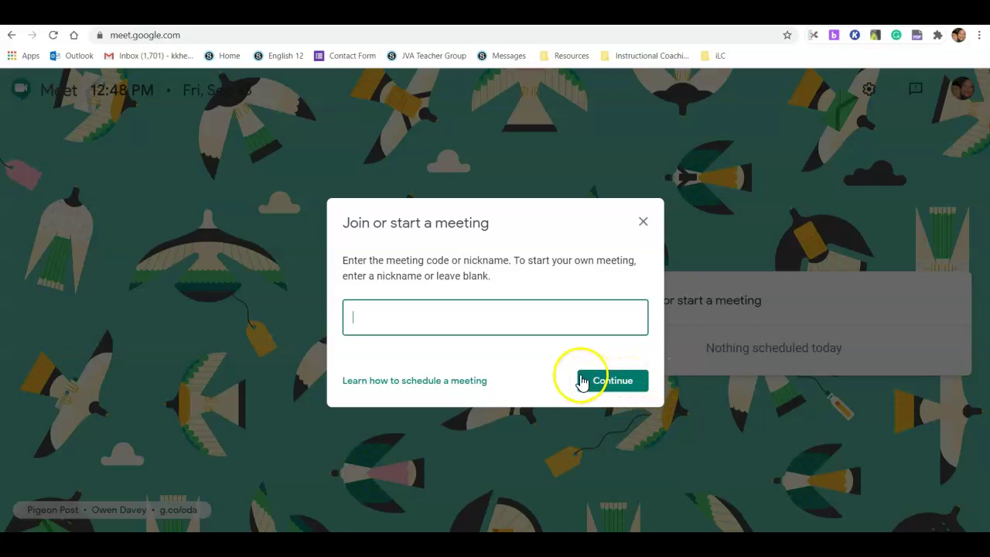
pyautogui.click(623, 392)
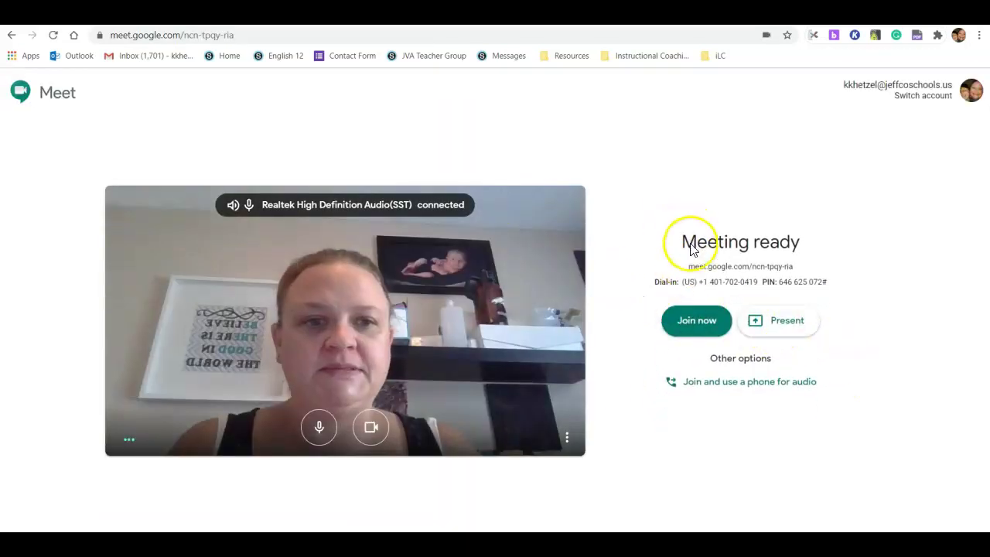
pyautogui.click(711, 330)
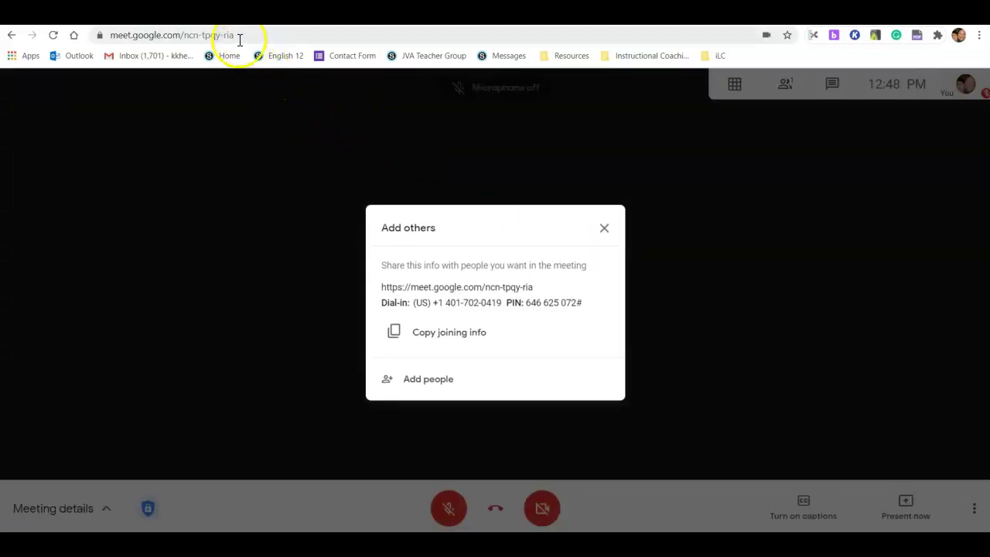
# Copy the new meeting's web address and replace the Main room's link with it in the Breakout Rooms extension.
pyautogui.click(258, 40)
pyautogui.hotkey('ctrl', 'c')
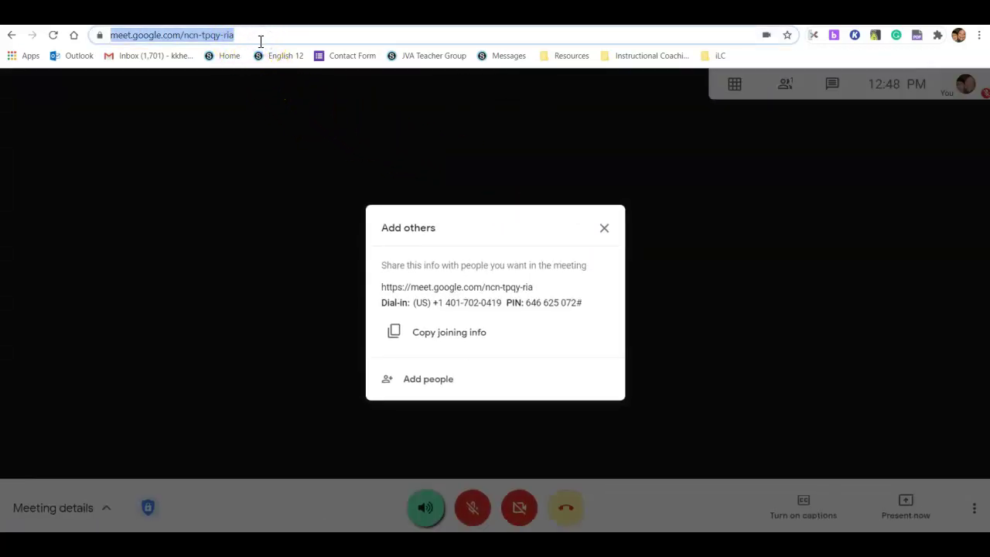
pyautogui.click(831, 35)
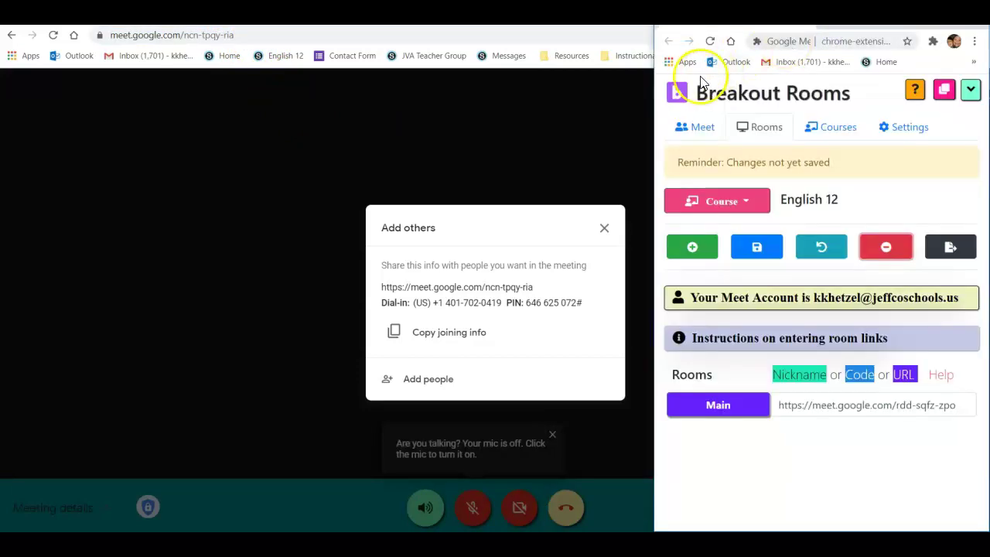
pyautogui.click(837, 407)
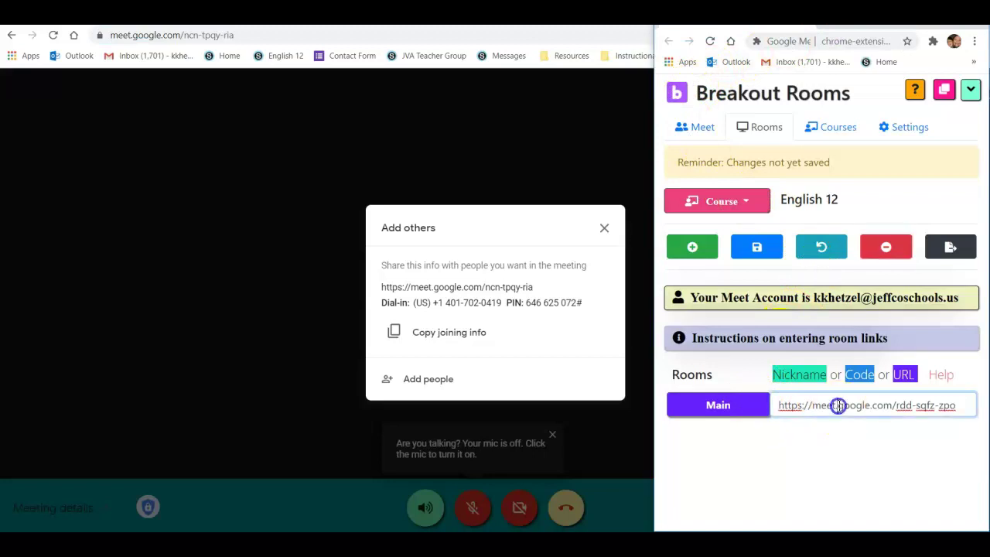
pyautogui.rightClick(857, 411)
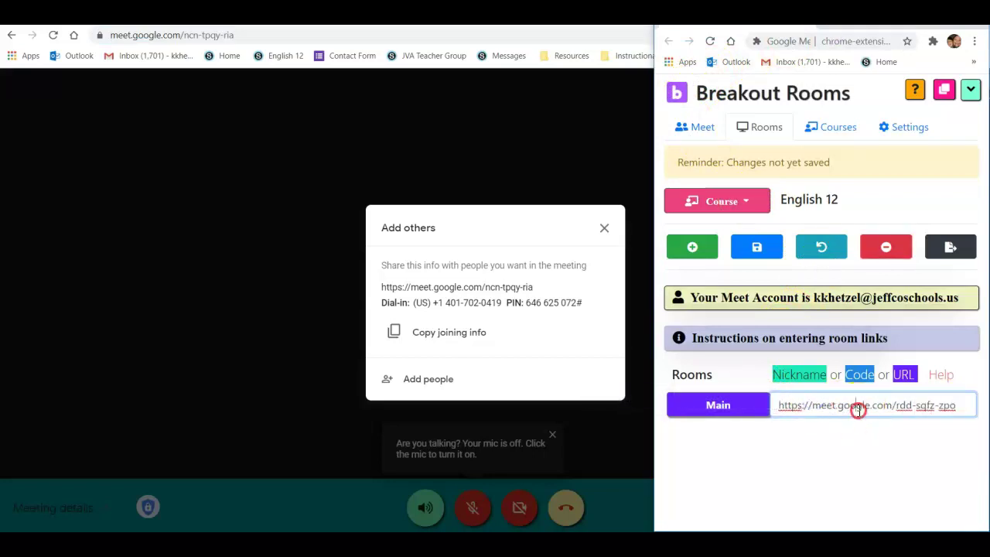
pyautogui.tripleClick(819, 407)
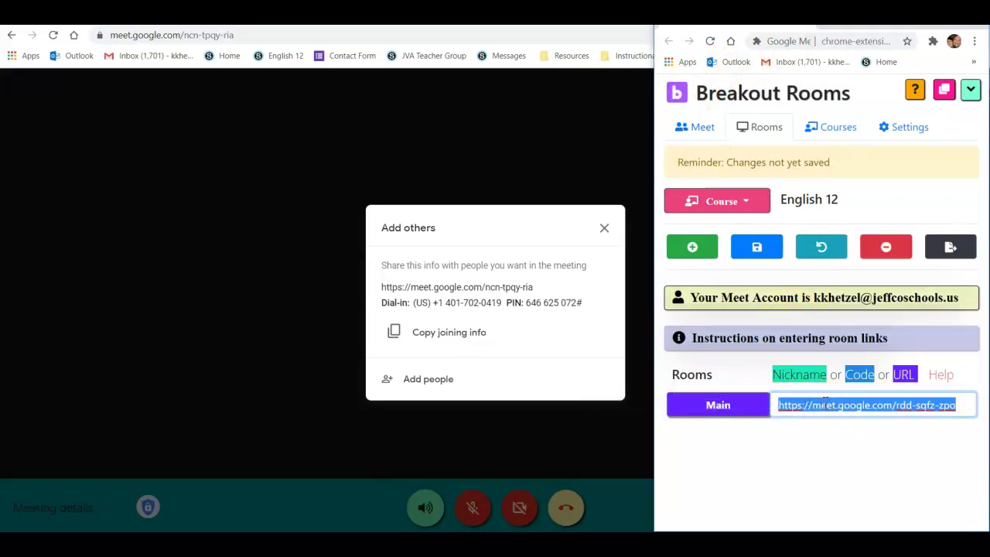
pyautogui.hotkey('ctrl', 'v')
pyautogui.click(820, 462)
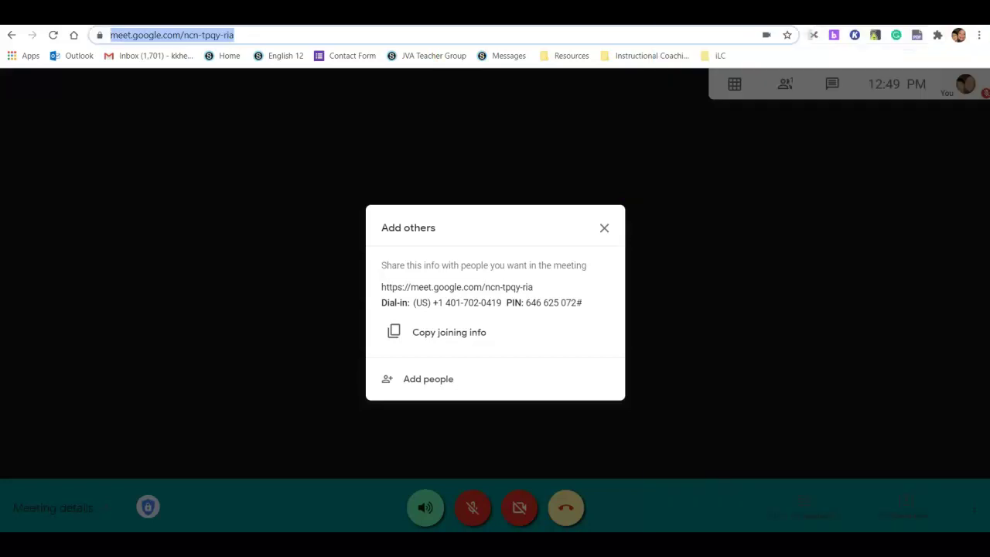
# Open a new browser tab, search for "google meets" and go to the Google Meet site.
pyautogui.hotkey('ctrl', 't')
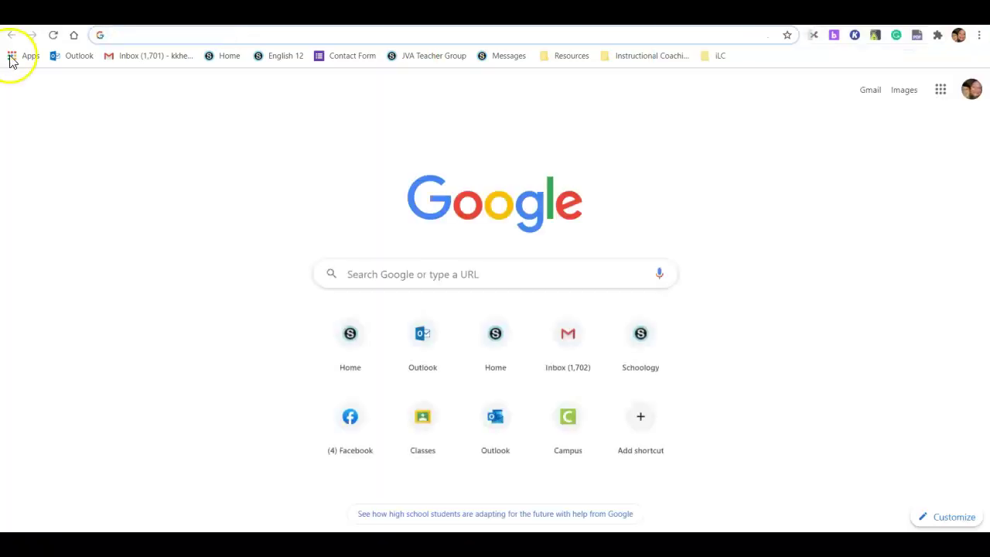
pyautogui.write('Google meets')
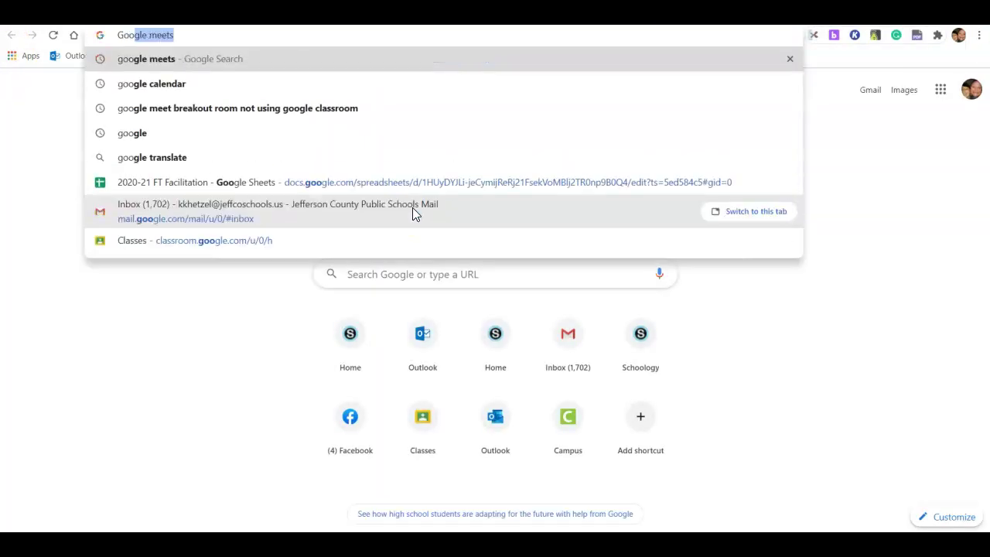
pyautogui.press('Return')
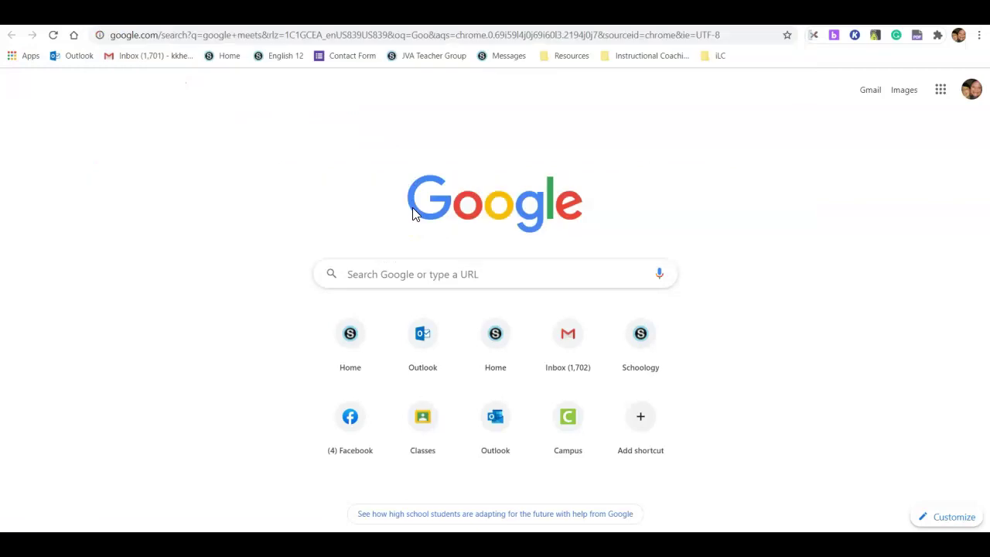
pyautogui.click(126, 207)
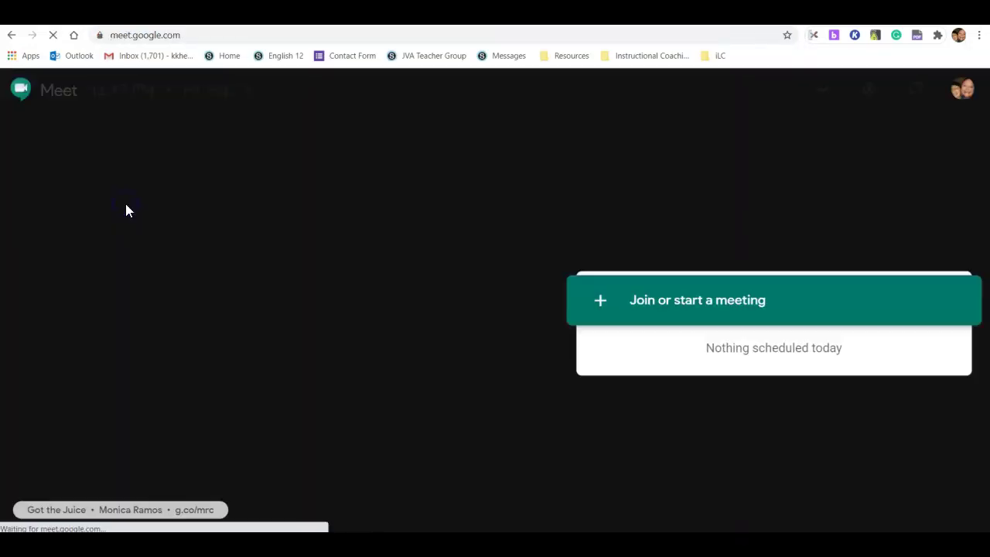
# Start a second new meeting without a nickname and join it.
pyautogui.click(743, 300)
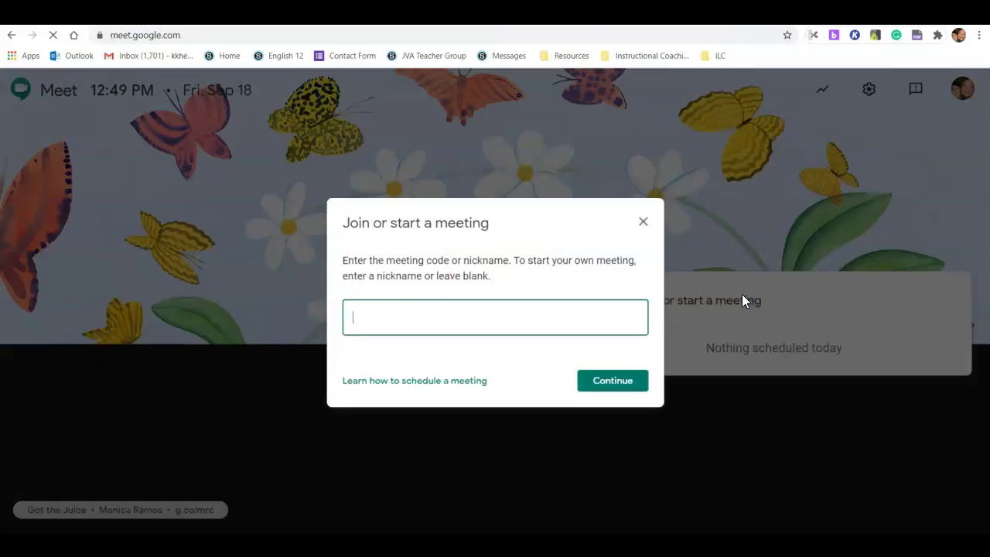
pyautogui.click(612, 391)
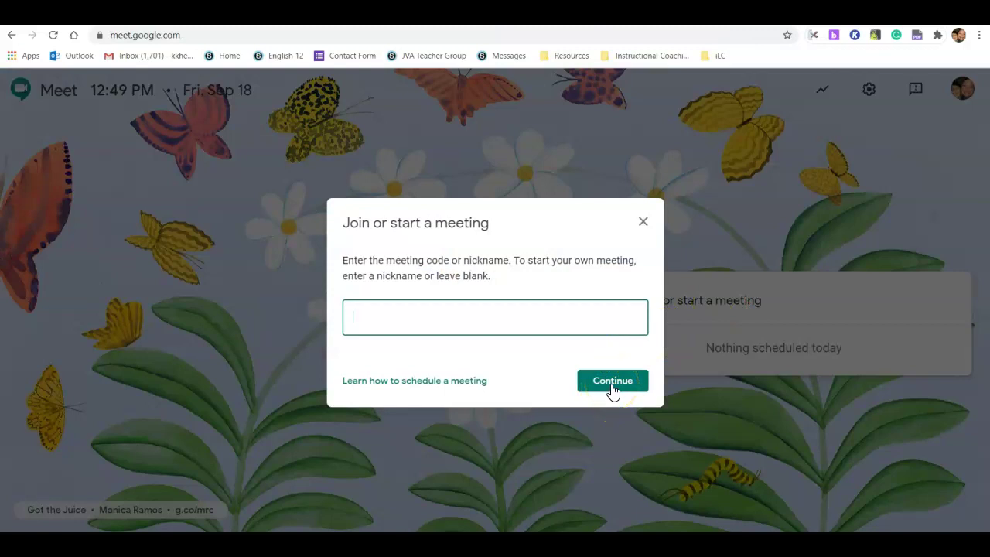
pyautogui.click(612, 391)
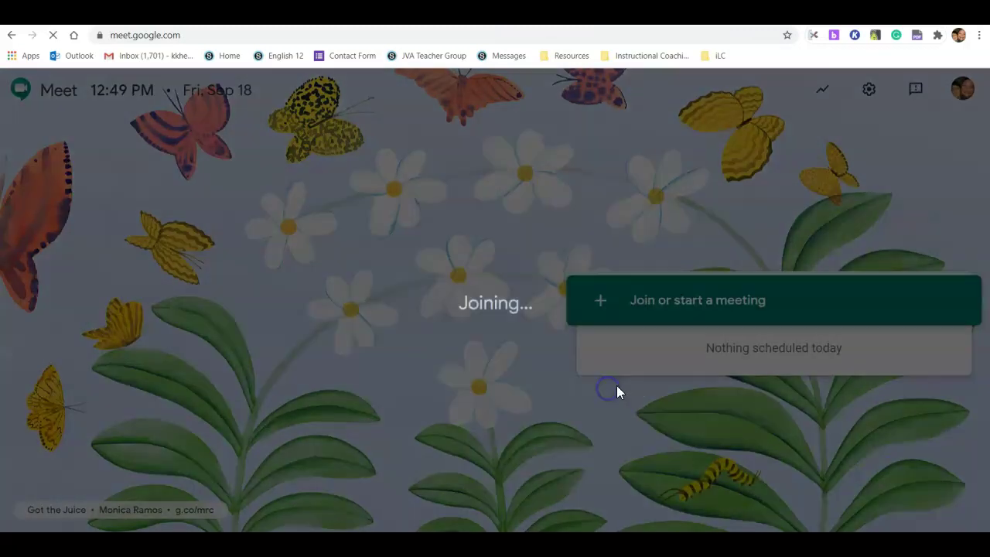
pyautogui.click(694, 322)
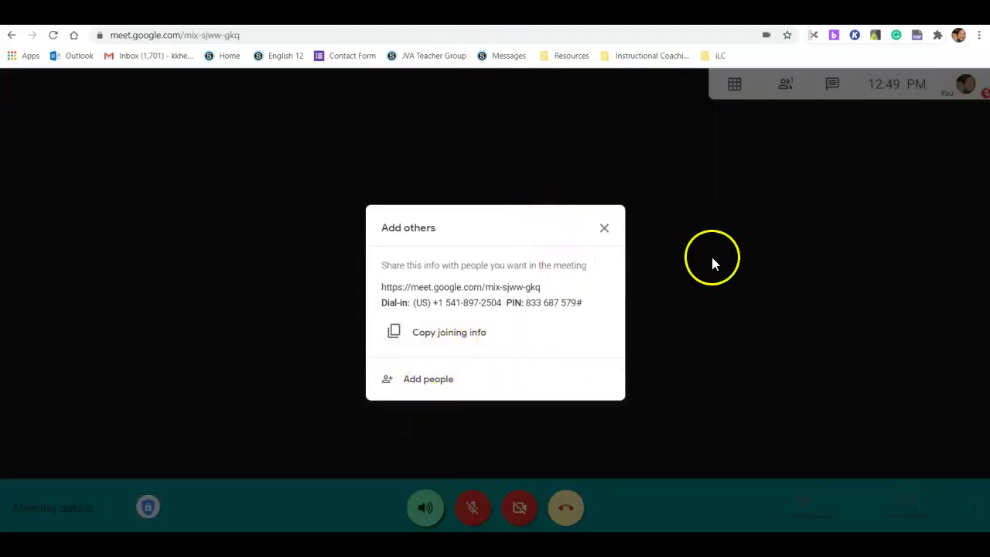
# Copy the second meeting's web address and bring up the Breakout Rooms extension.
pyautogui.click(243, 32)
pyautogui.hotkey('ctrl', 'c')
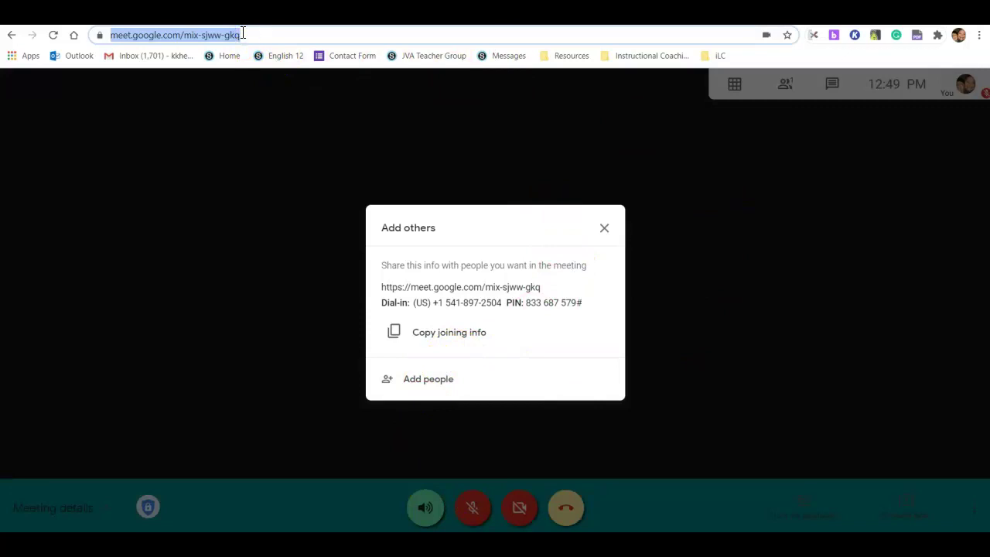
pyautogui.click(834, 37)
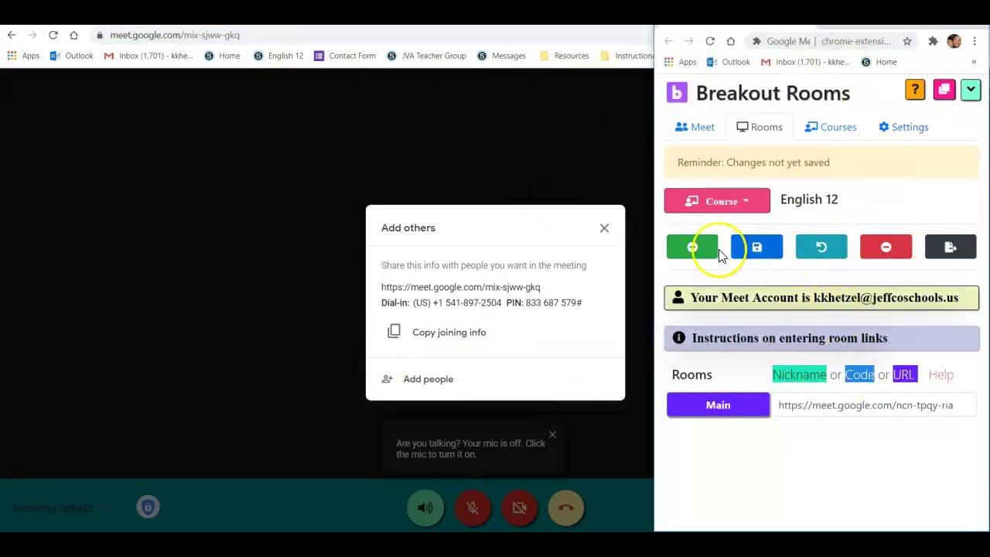
# Add a room named Group A to the English 12 course with the copied meeting link, and save the room links.
pyautogui.click(694, 248)
pyautogui.click(745, 438)
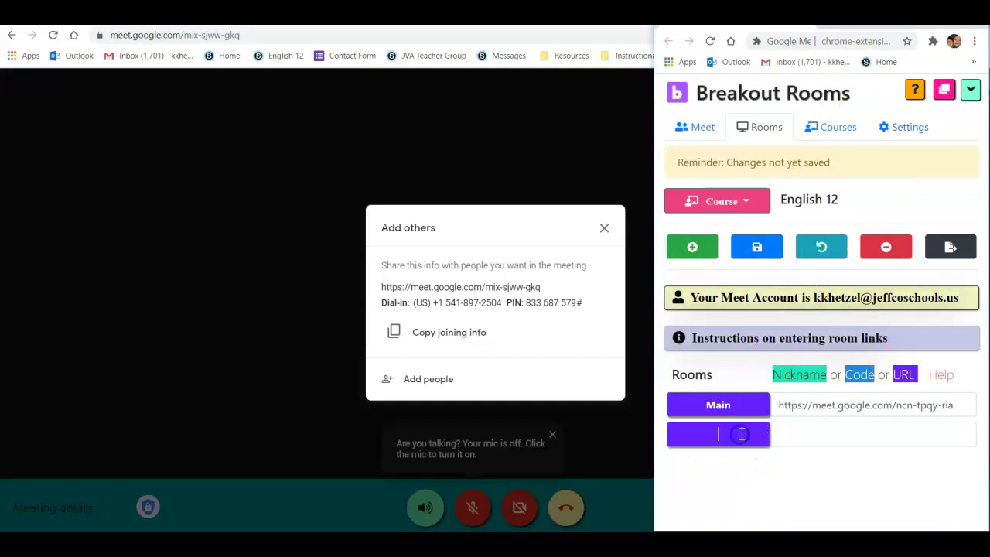
pyautogui.write('Grop')
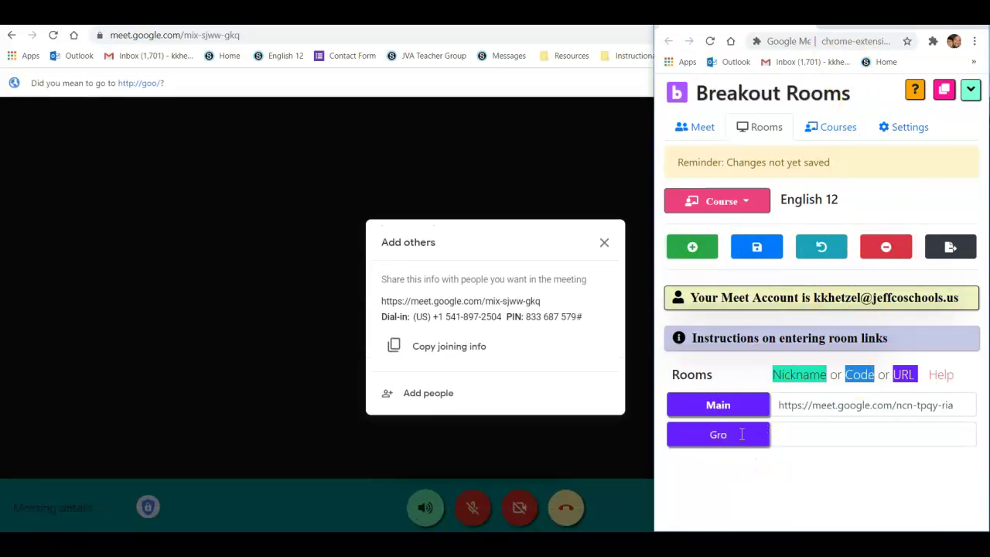
pyautogui.press('Tab')
pyautogui.hotkey('ctrl', 'v')
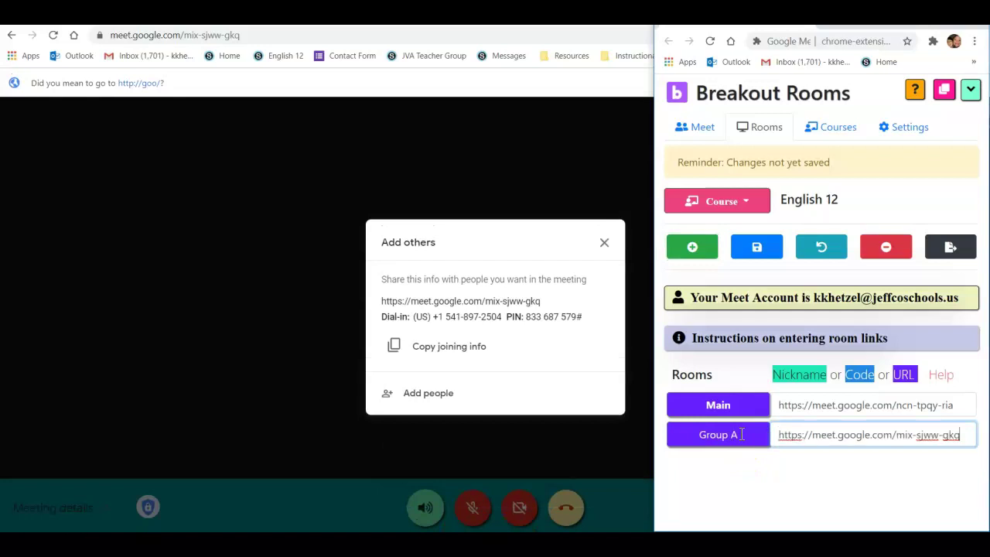
pyautogui.click(864, 465)
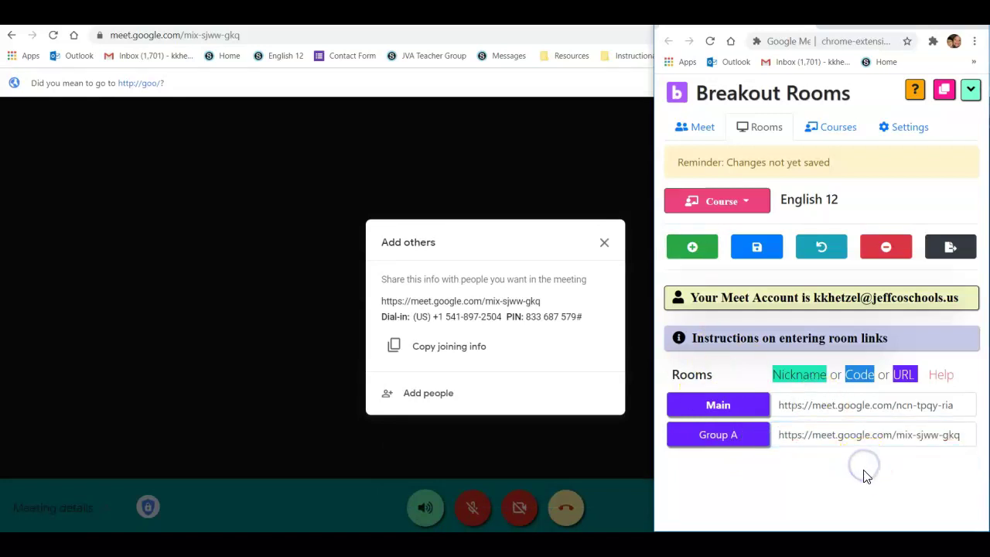
pyautogui.click(764, 248)
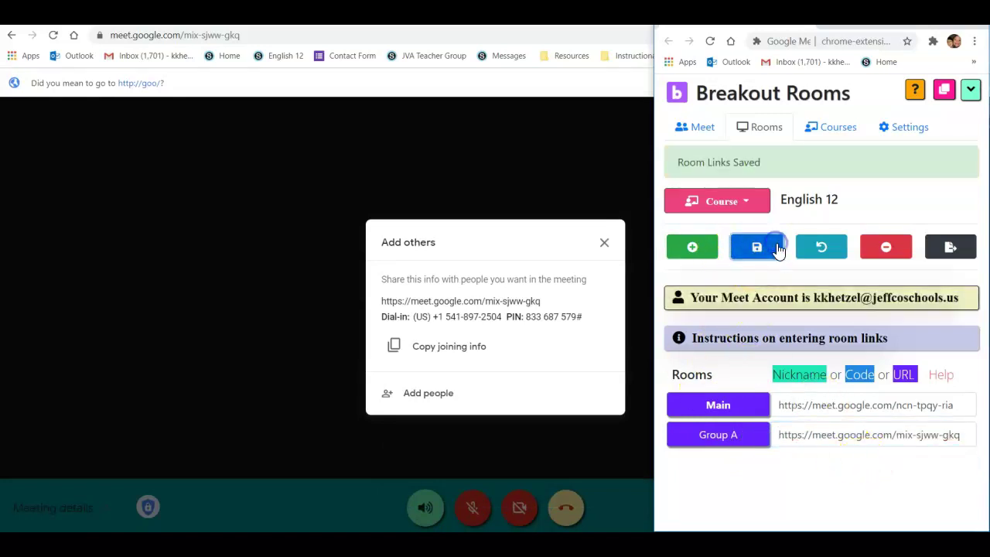
# Open a new browser page, search the web for "google meets" and go to the Google Meet site.
pyautogui.hotkey('ctrl', 'n')
pyautogui.write('google meets')
pyautogui.press('Return')
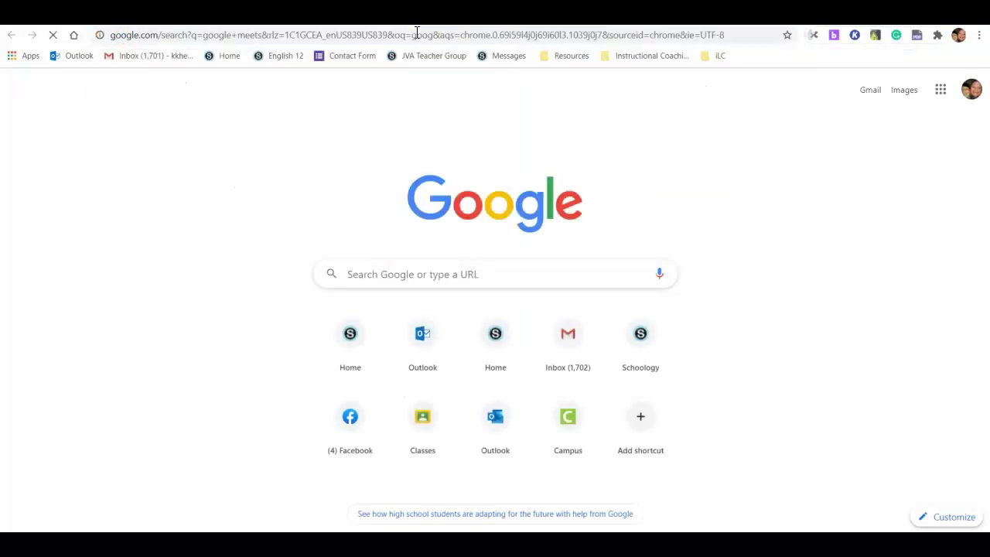
pyautogui.click(160, 193)
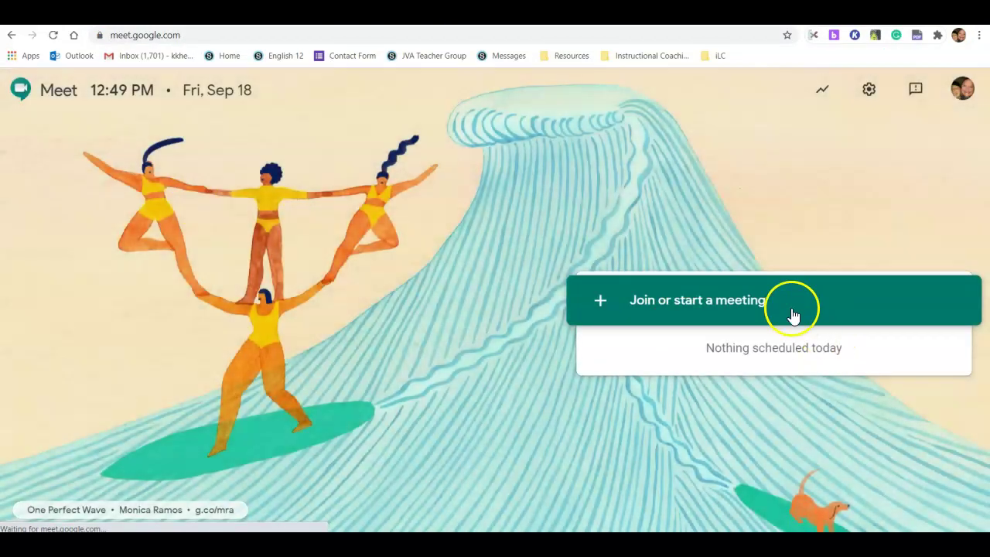
# Start a third meeting with the nickname left blank and join it.
pyautogui.click(793, 313)
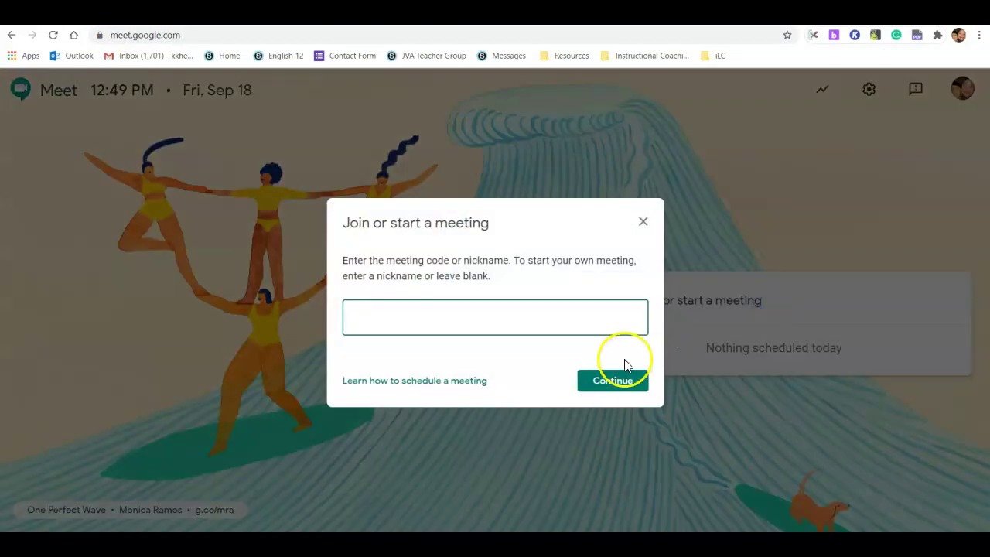
pyautogui.click(622, 387)
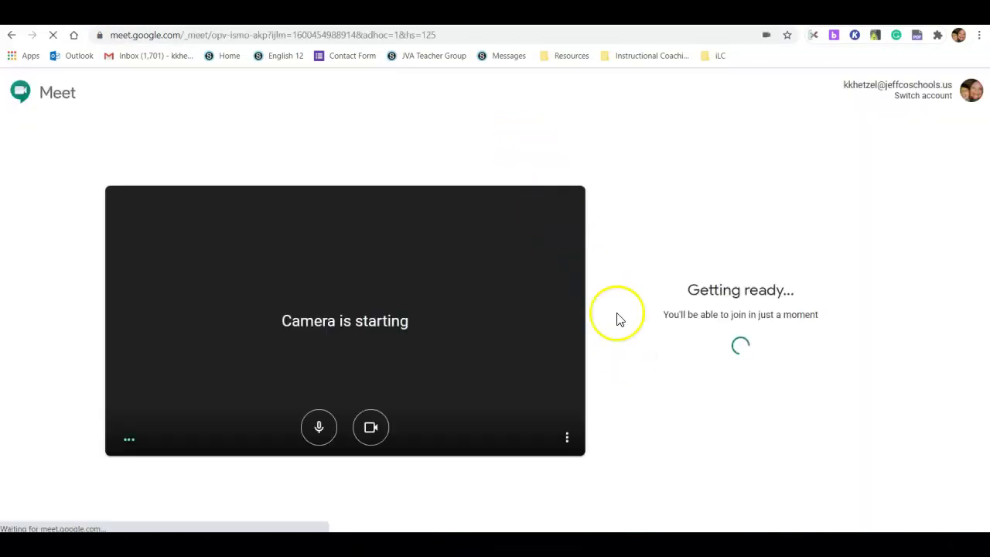
pyautogui.click(694, 319)
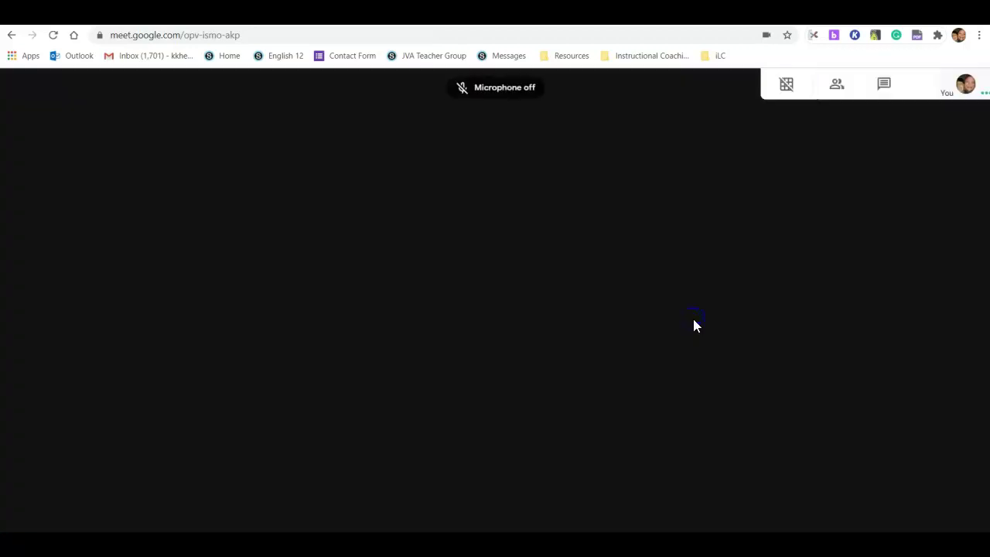
# Copy the third meeting's web address and return to the Breakout Rooms extension.
pyautogui.click(402, 37)
pyautogui.hotkey('ctrl', 'c')
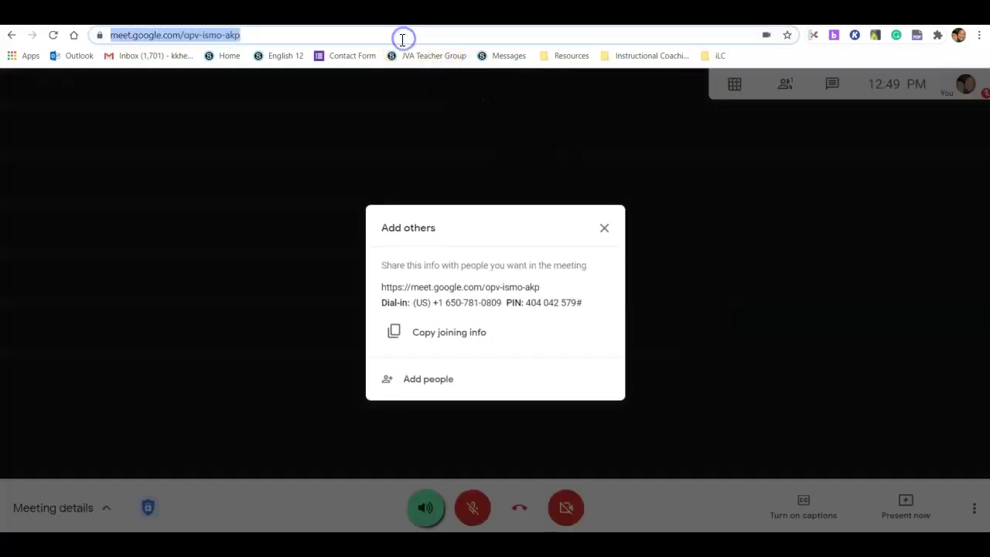
pyautogui.click(834, 35)
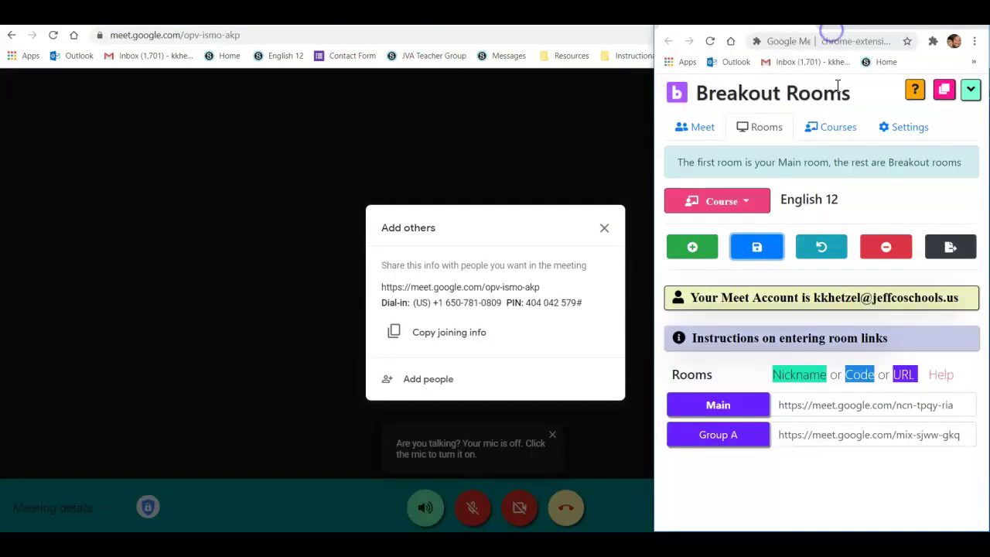
# Add another room below Group A, paste the copied meeting link into it and name it Group B.
pyautogui.click(691, 247)
pyautogui.click(843, 467)
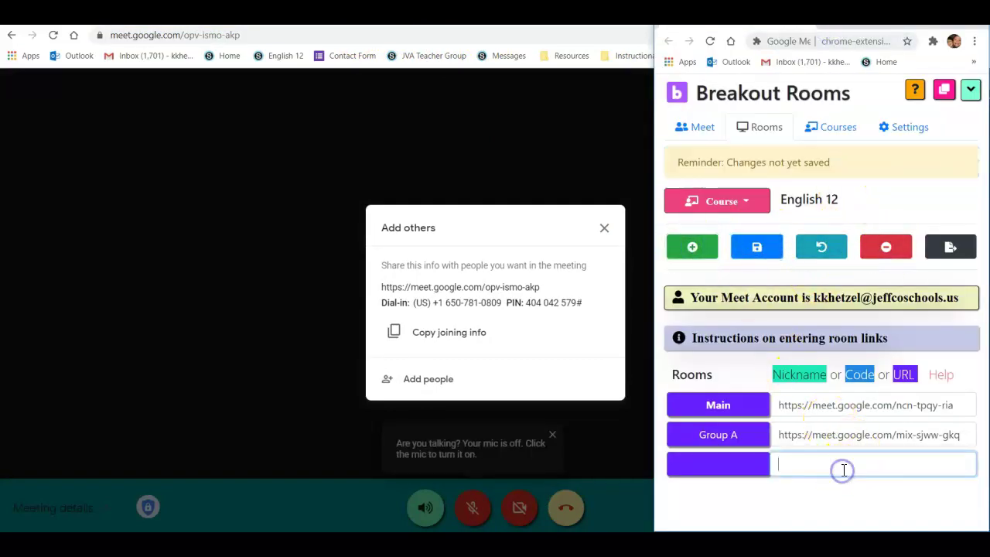
pyautogui.hotkey('ctrl', 'v')
pyautogui.click(703, 464)
pyautogui.write('G')
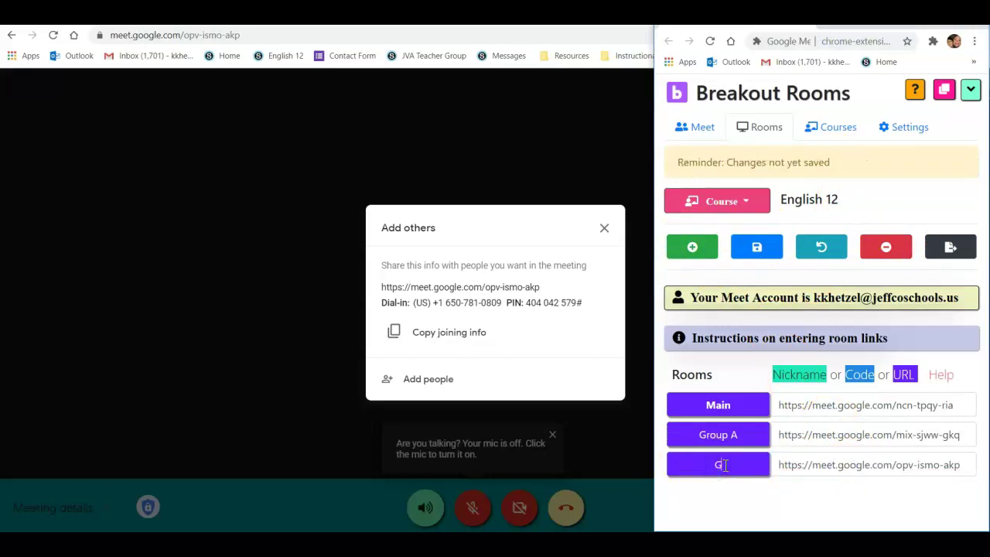
pyautogui.write('roup B')
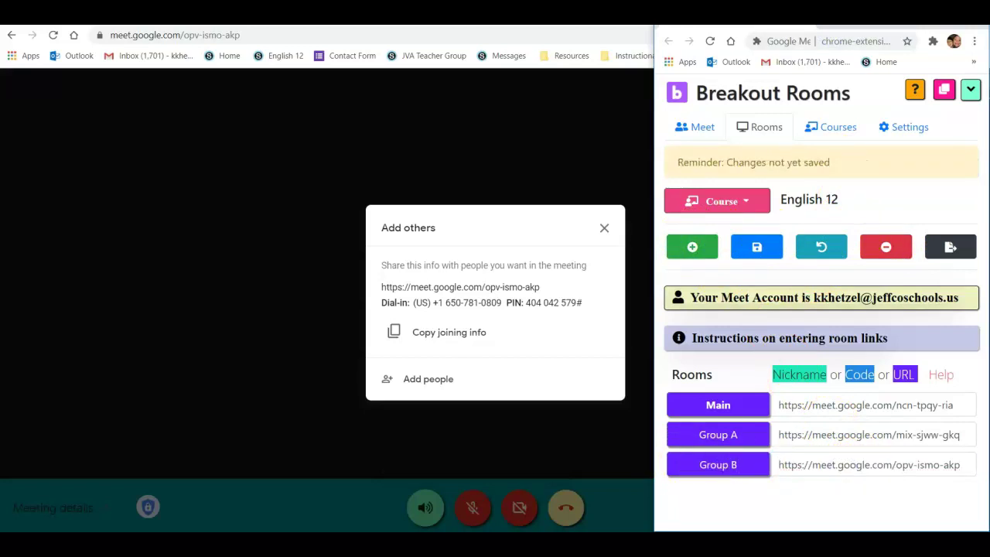
# In another new browser tab, search for "google meets" and open the Google Meet site.
pyautogui.hotkey('ctrl', 't')
pyautogui.write('group')
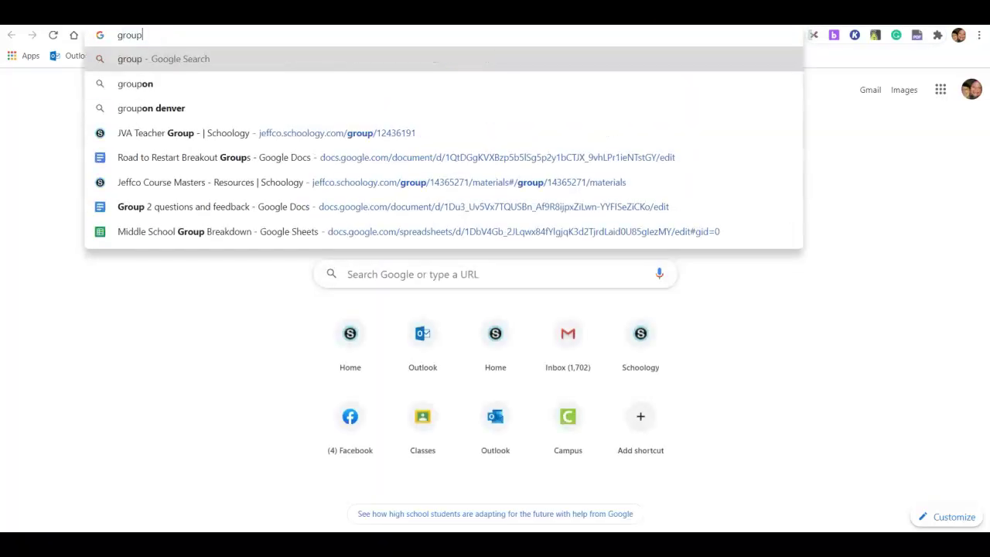
pyautogui.press('BackSpace')
pyautogui.press('BackSpace')
pyautogui.press('BackSpace')
pyautogui.press('BackSpace')
pyautogui.write('oo')
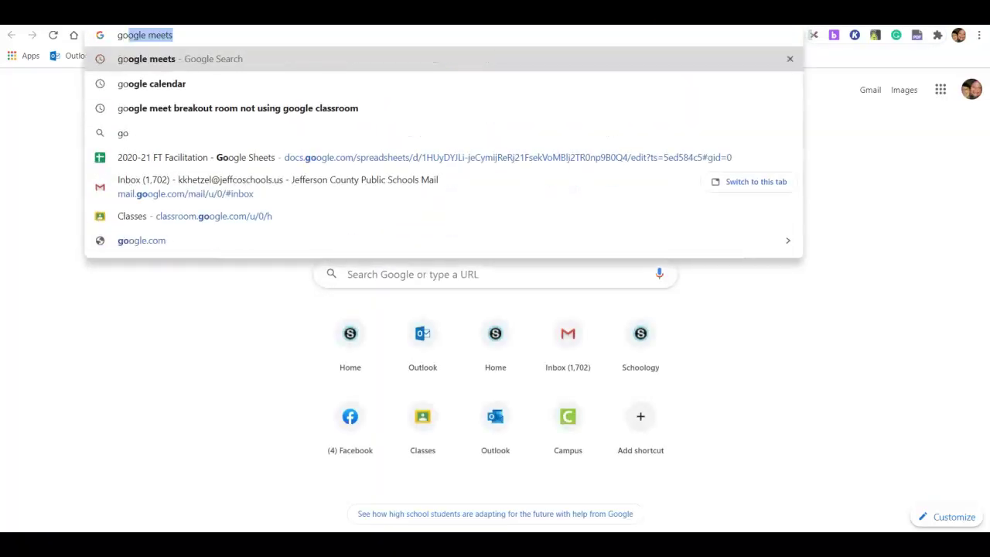
pyautogui.press('Return')
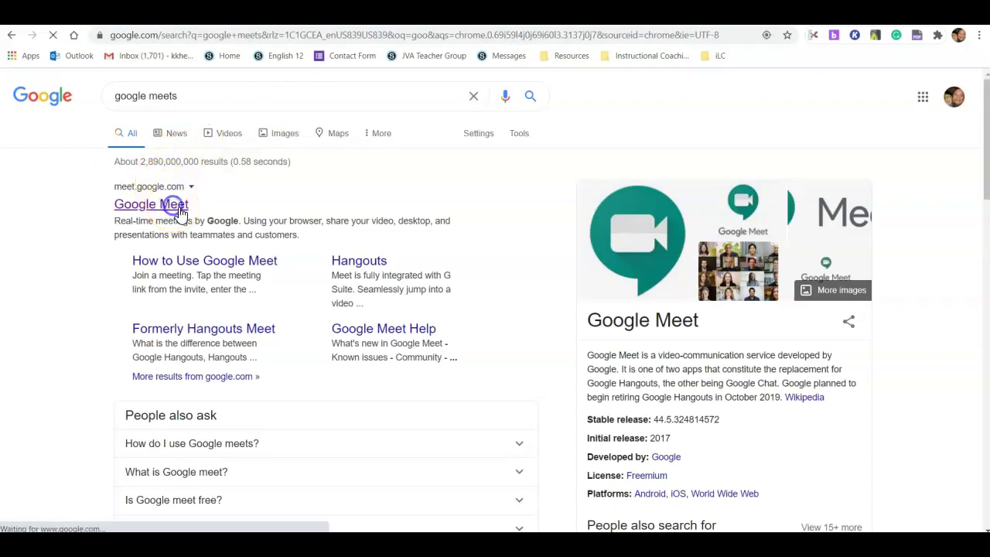
pyautogui.click(173, 205)
# Start a fourth meeting without a nickname and join it.
pyautogui.click(751, 300)
pyautogui.click(615, 381)
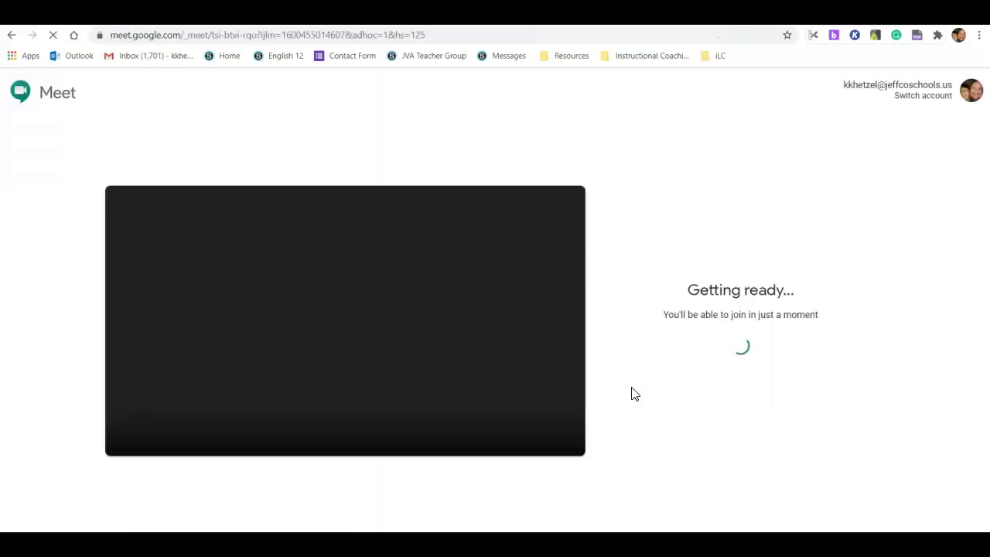
pyautogui.click(606, 324)
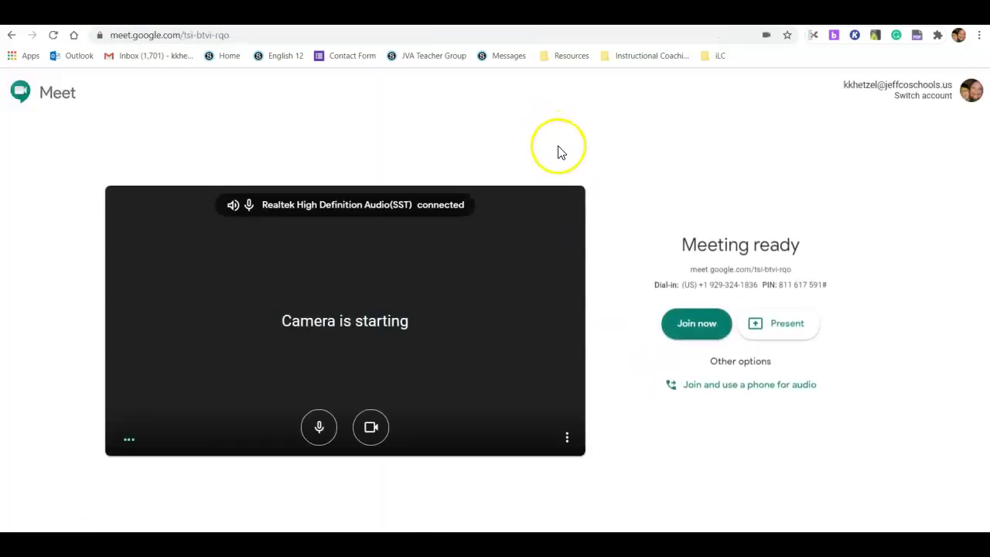
pyautogui.click(706, 325)
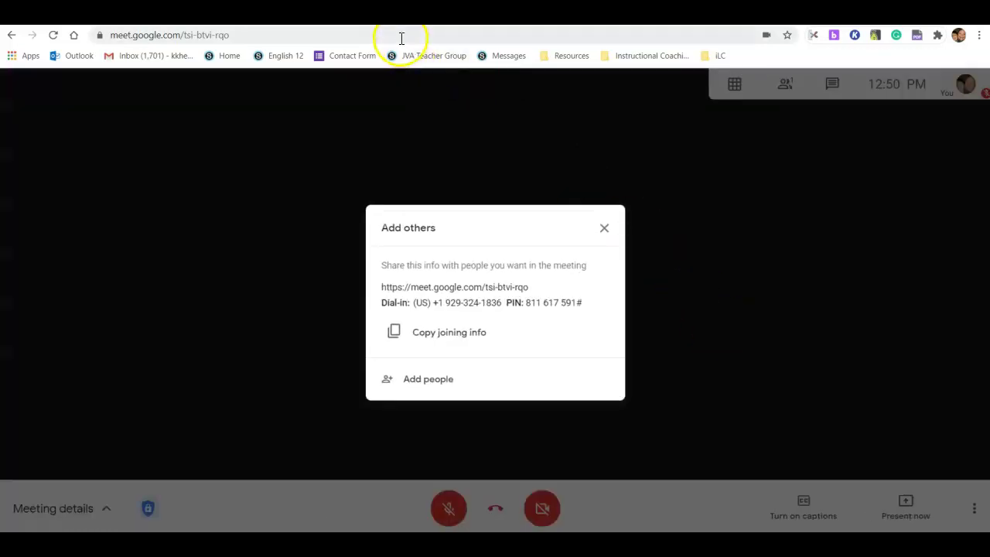
# Copy the fourth meeting's web address and bring the Breakout Rooms extension back up.
pyautogui.click(399, 35)
pyautogui.hotkey('ctrl', 'c')
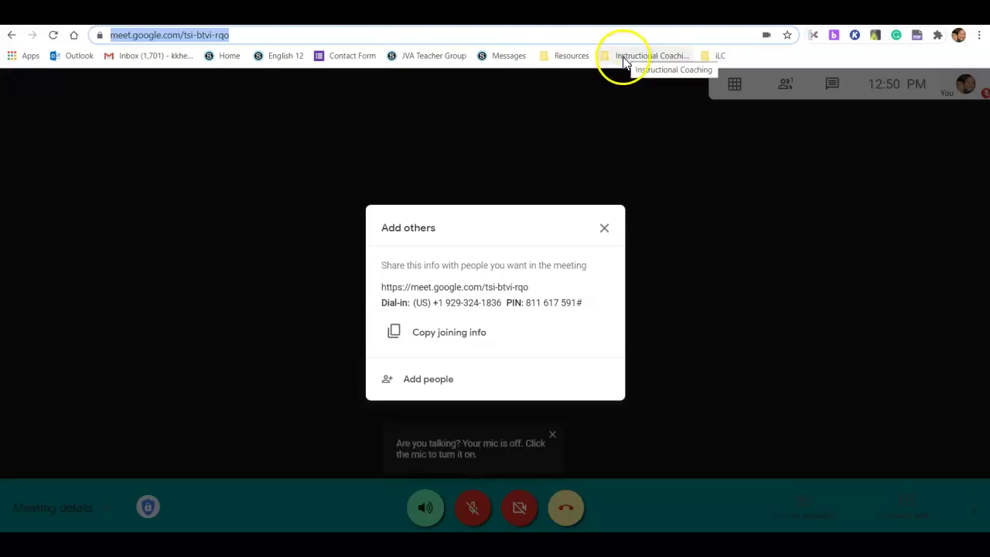
pyautogui.click(833, 35)
# Add a room named Group C with the copied meeting link and save the English 12 room links.
pyautogui.click(693, 248)
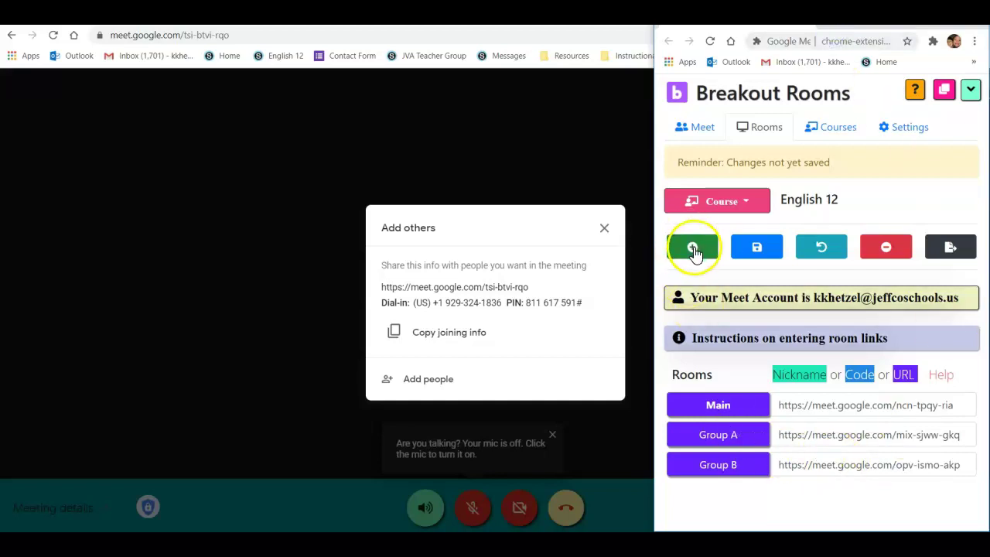
pyautogui.click(716, 496)
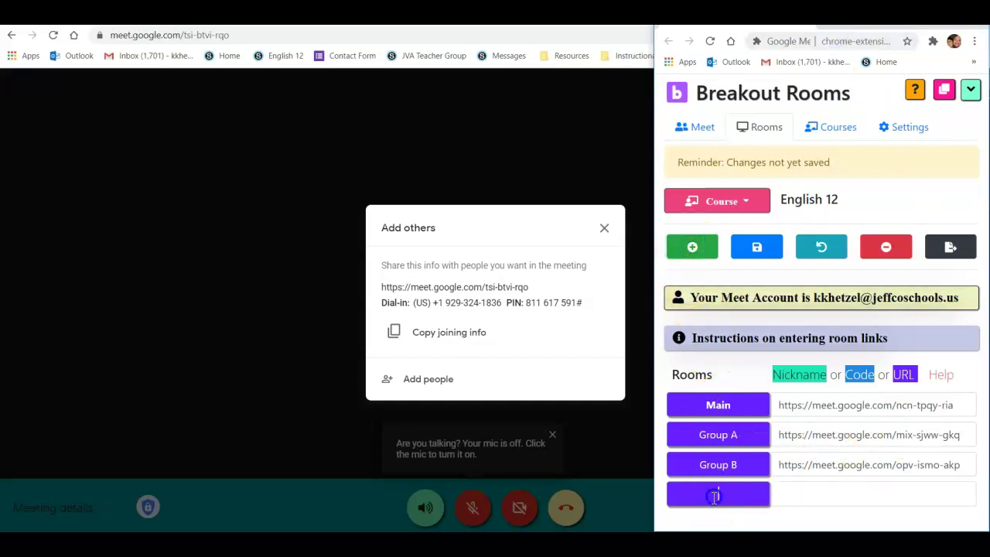
pyautogui.write('Group C')
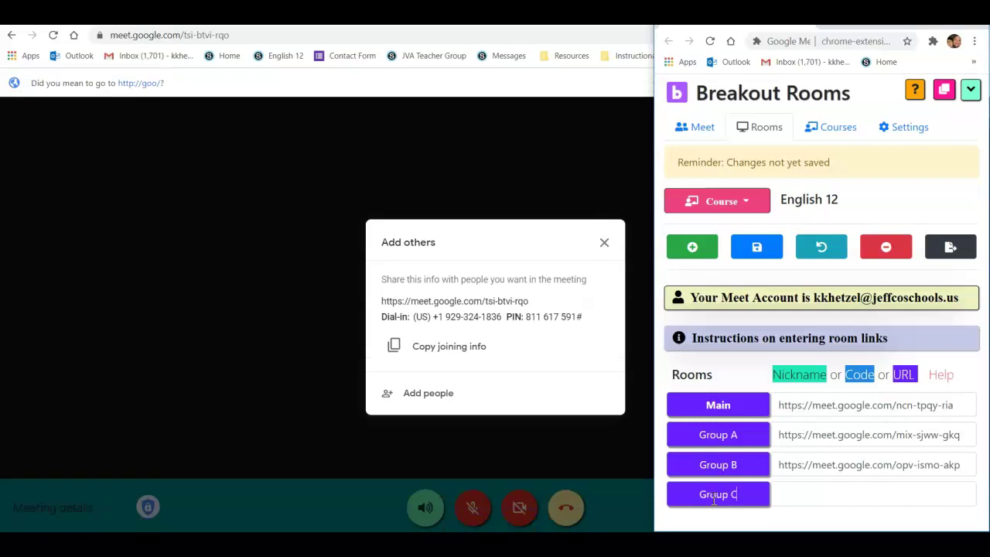
pyautogui.click(851, 499)
pyautogui.hotkey('ctrl', 'v')
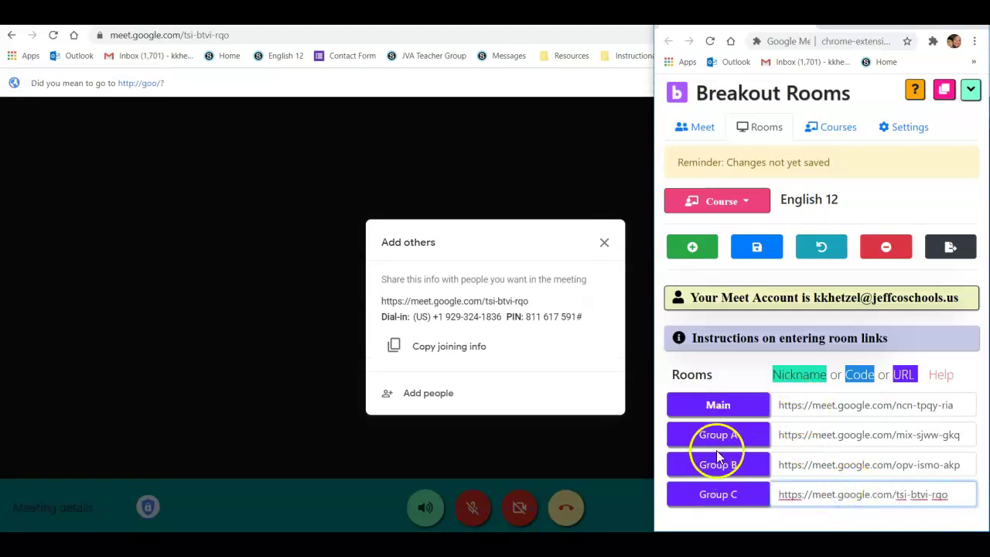
pyautogui.click(757, 252)
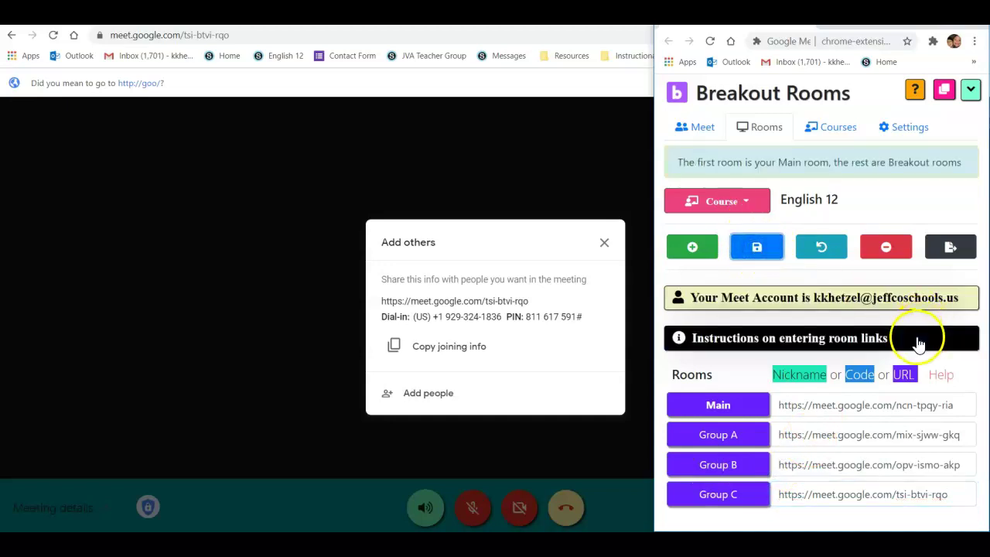
# Switch the Breakout Rooms extension to its Meet view and look over the Start Class and Assign Breakouts options.
pyautogui.click(711, 130)
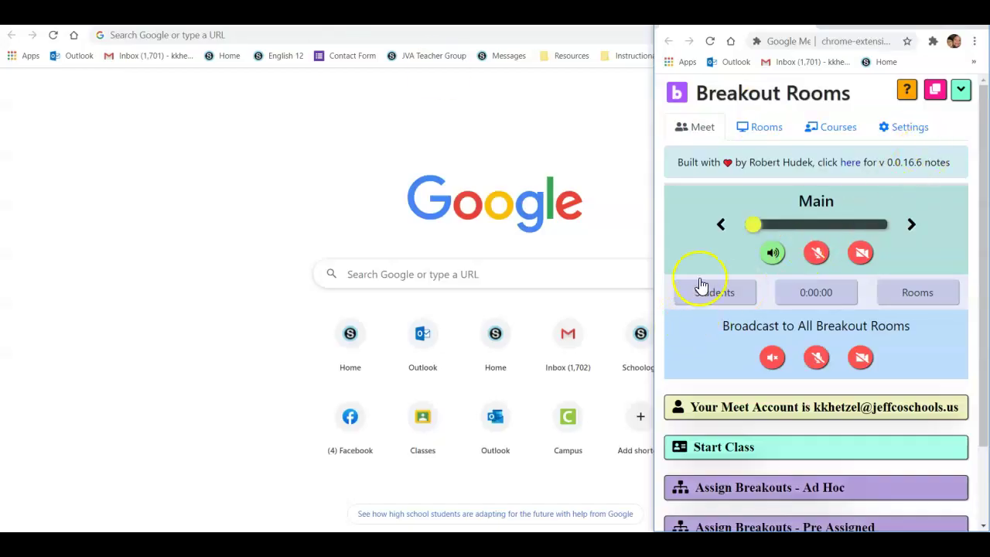
pyautogui.scroll(-2, 799, 283)
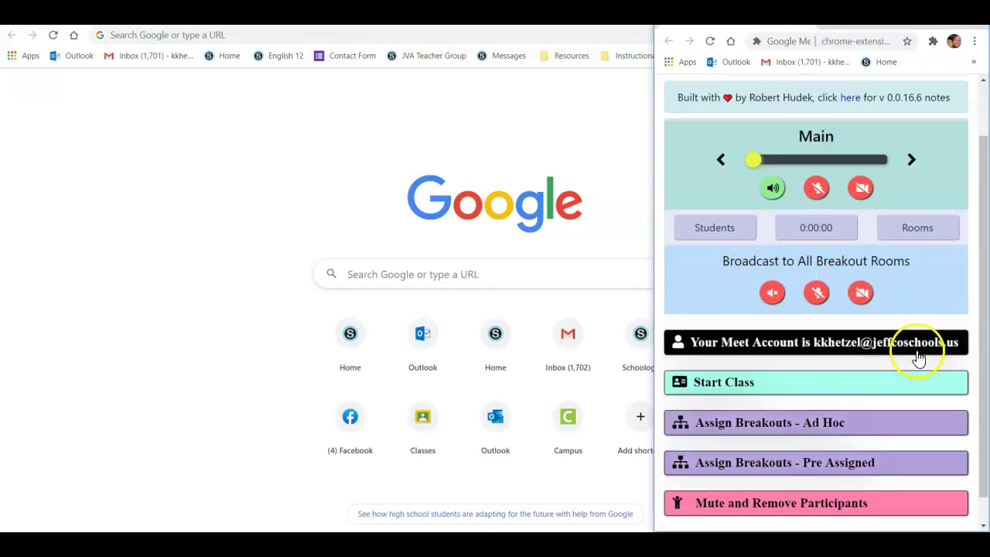
# Expand the Start Class section to show its course, breakout and room-opening options.
pyautogui.click(756, 384)
pyautogui.scroll(-2, 791, 319)
pyautogui.scroll(-2, 790, 319)
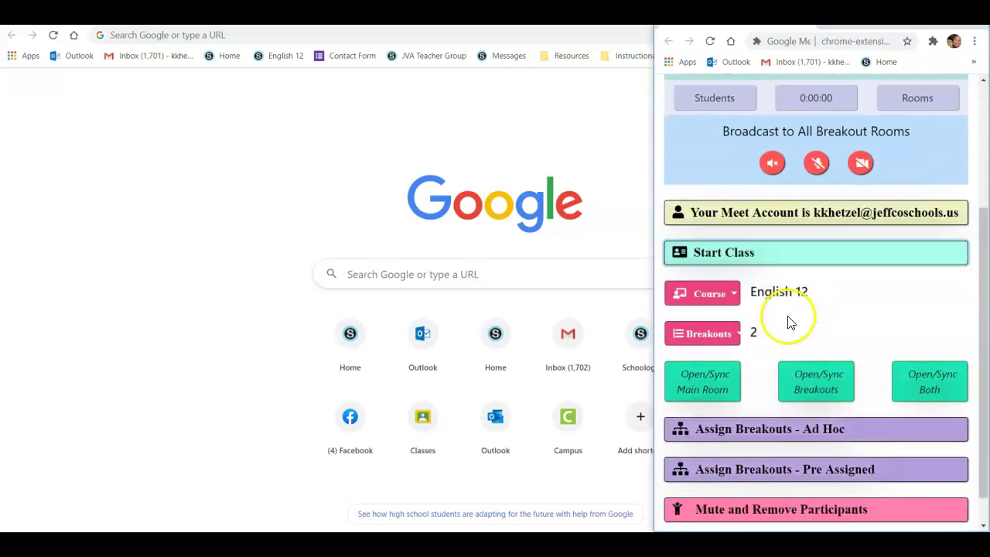
# Switch the class to Example Course, open its breakout count choices, and set the course back to English 12.
pyautogui.click(731, 295)
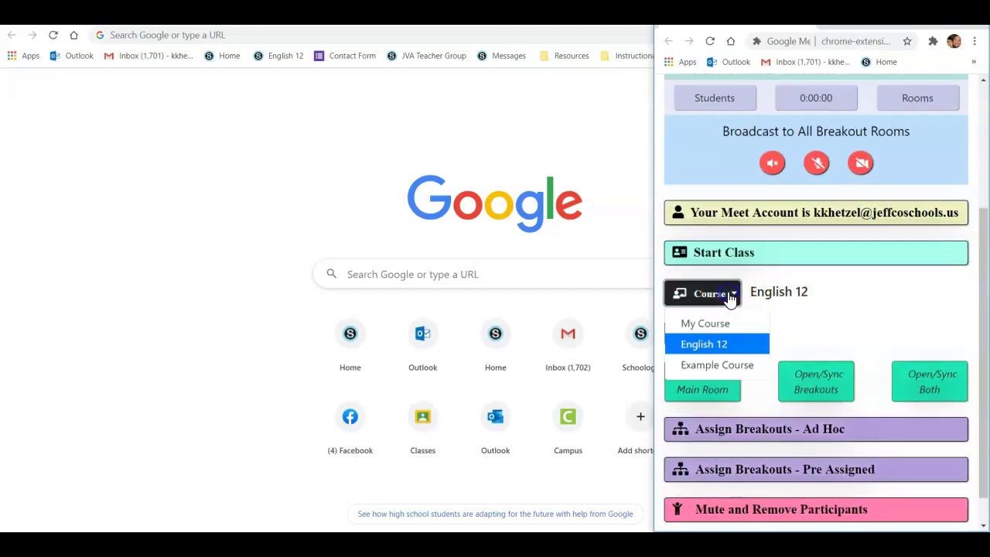
pyautogui.click(731, 365)
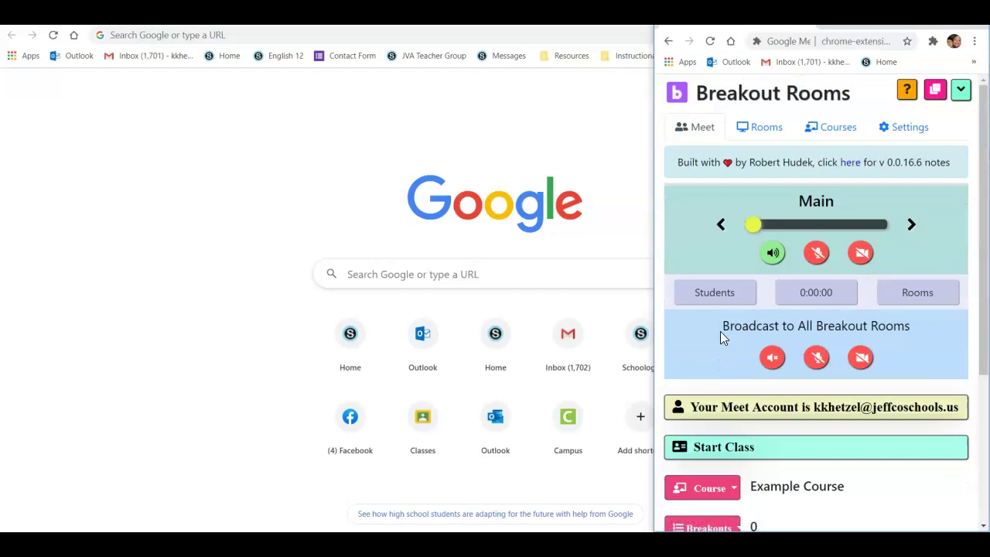
pyautogui.scroll(-2, 721, 332)
pyautogui.click(728, 401)
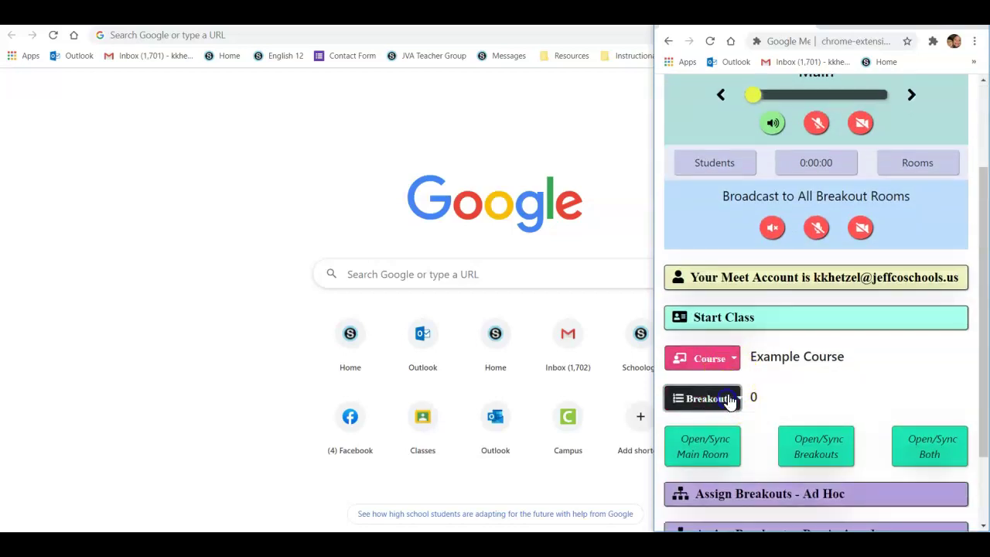
pyautogui.click(711, 358)
pyautogui.click(719, 408)
# Open and sync only the main room for the English 12 class.
pyautogui.scroll(-1, 766, 371)
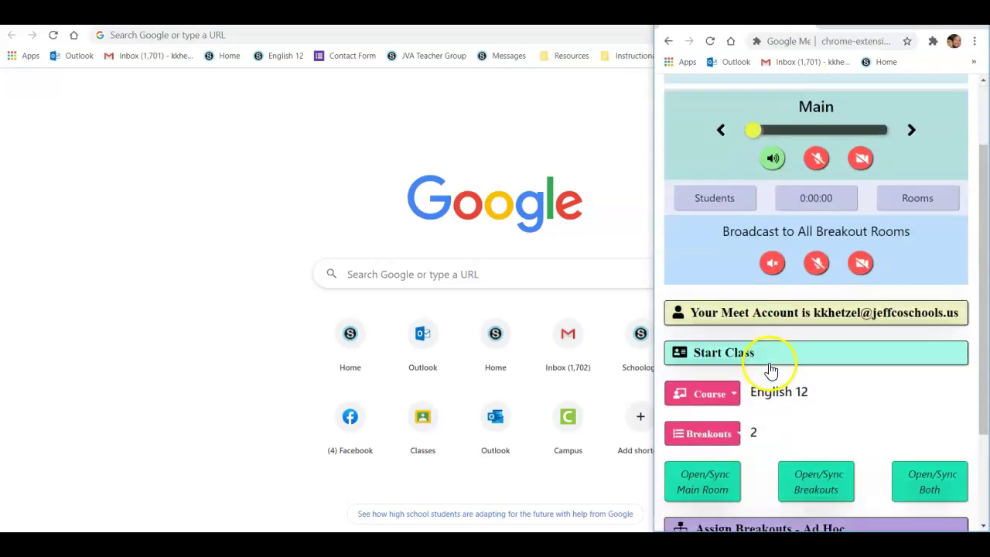
pyautogui.scroll(-2, 771, 372)
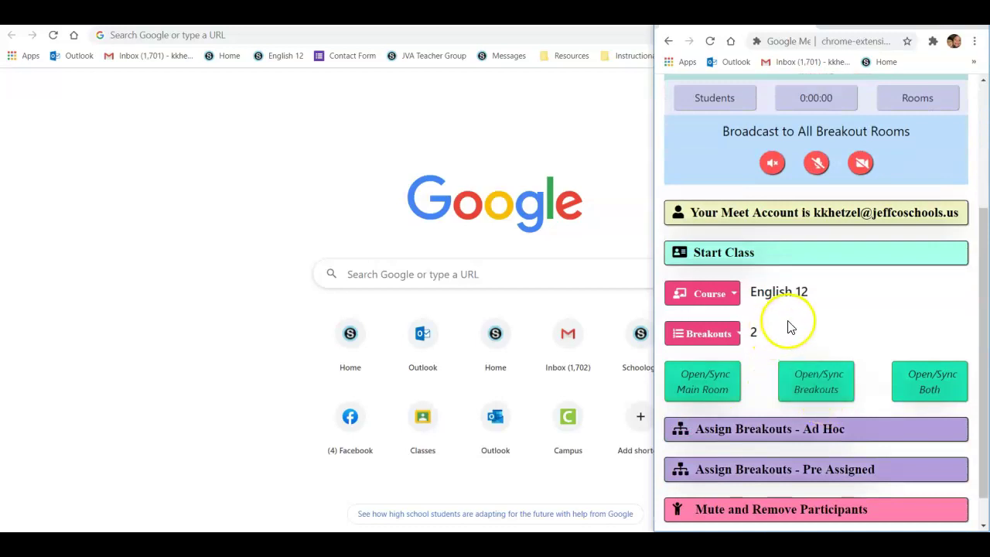
pyautogui.click(722, 390)
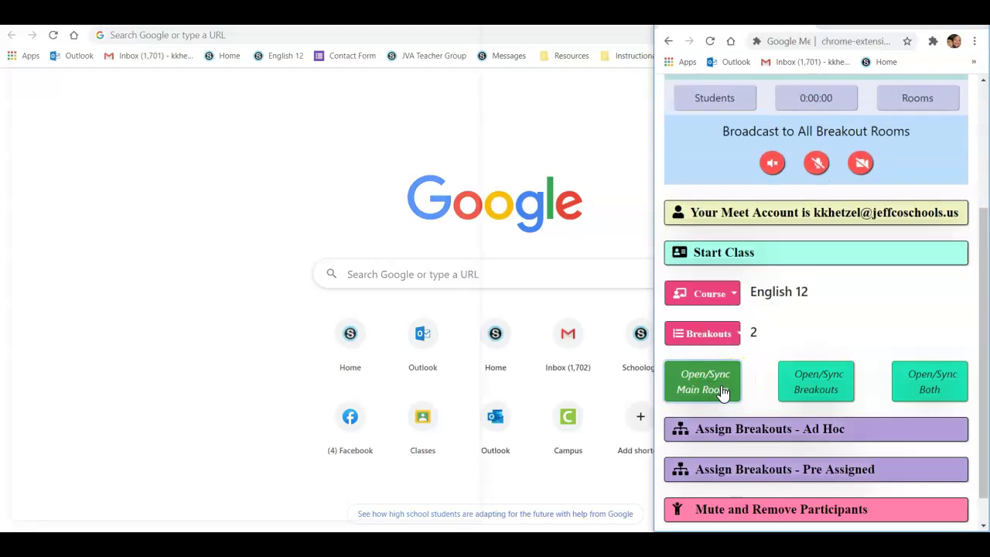